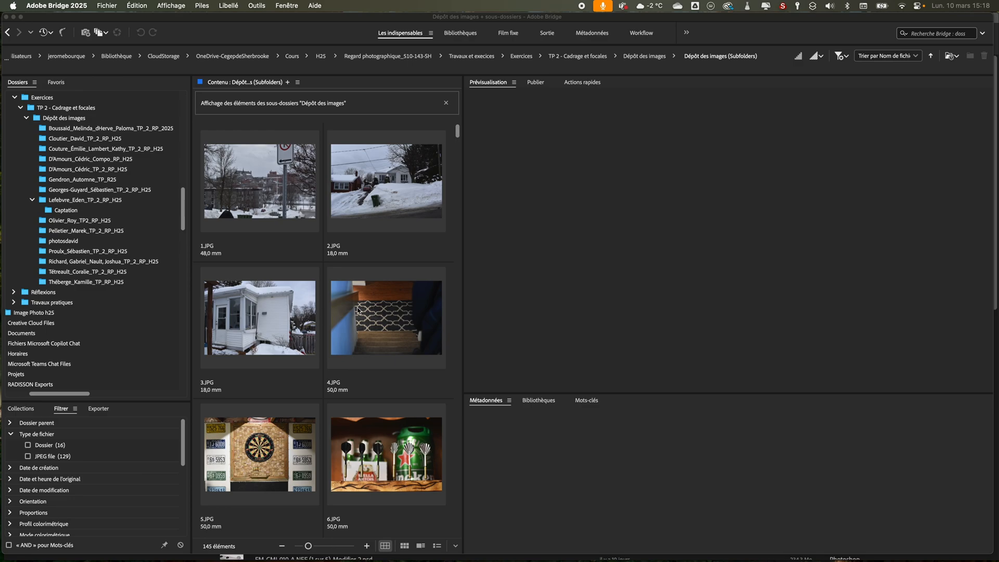
Browse the photos in the Dépôt des images subfolders and preview DSC_0319[1].JPG and DSC_0385.JPG
scroll(357, 310, down, 20)
scroll(357, 311, up, 10)
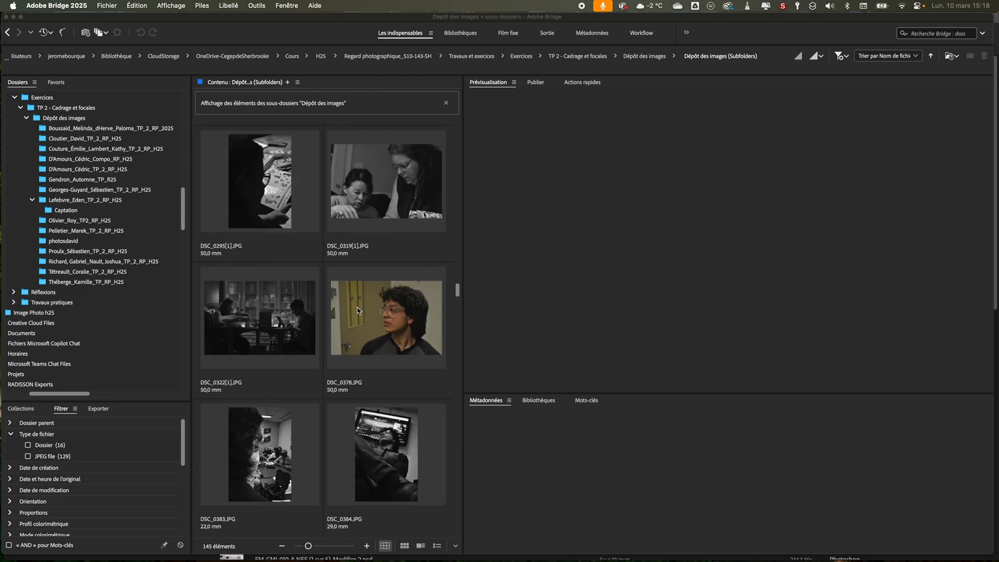
click(387, 211)
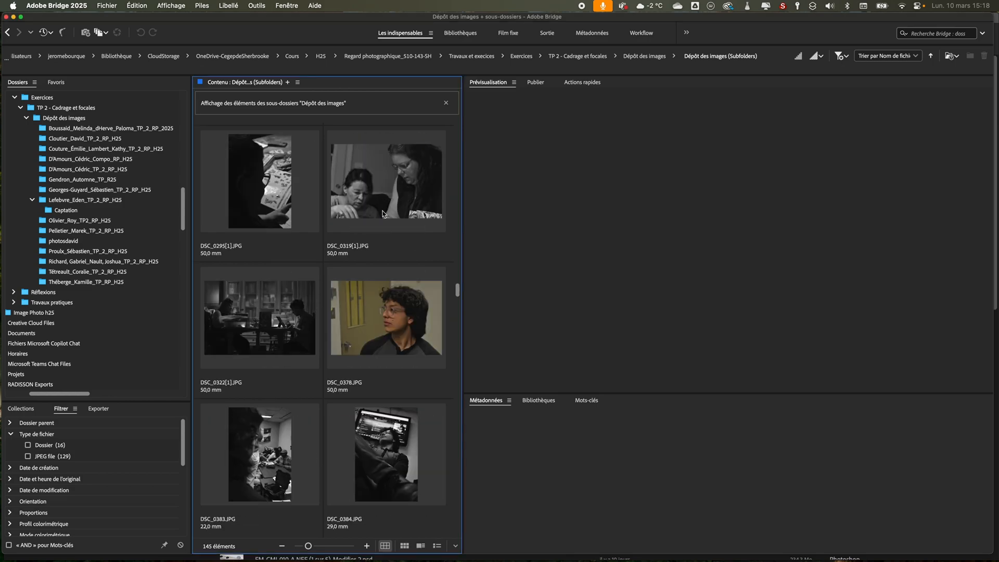
click(388, 209)
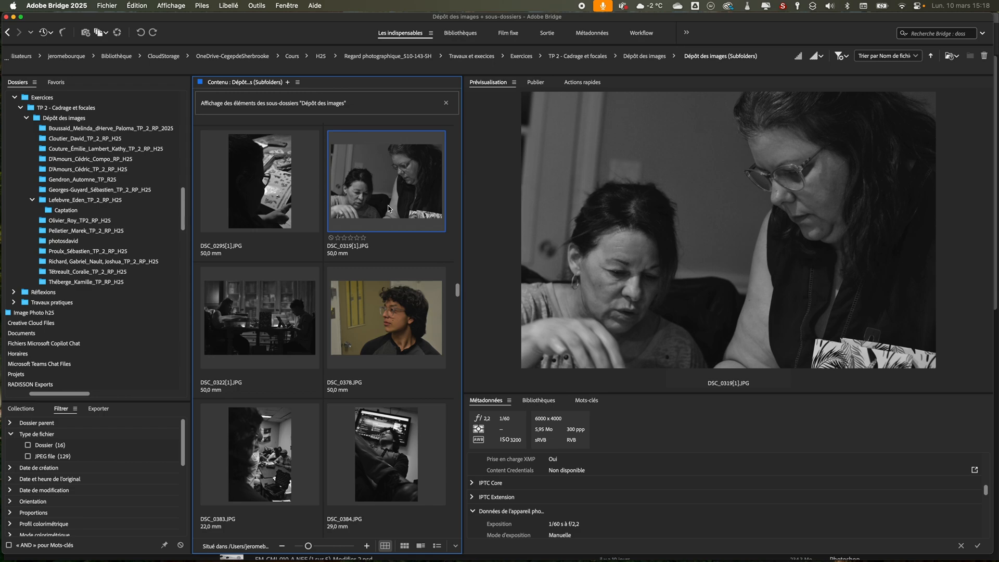
scroll(389, 208, down, 5)
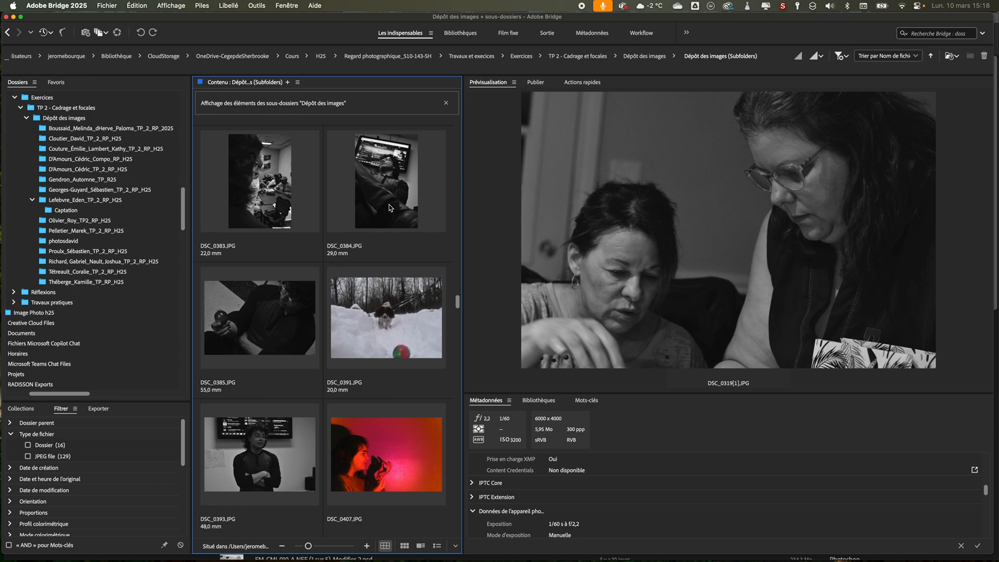
click(281, 307)
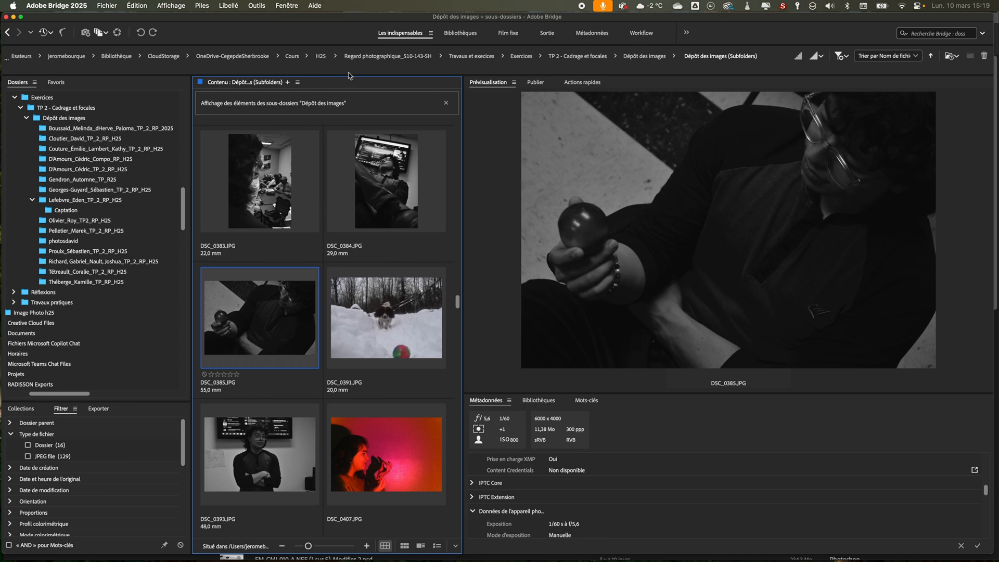
Select the Les indispensables workspace for the photo browser
click(290, 6)
mouse_move(292, 20)
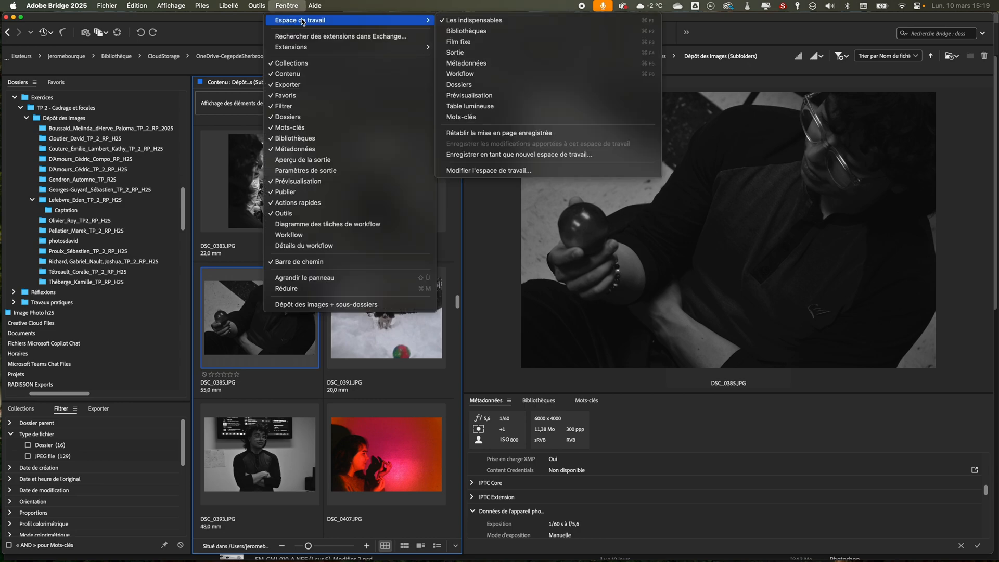
click(473, 23)
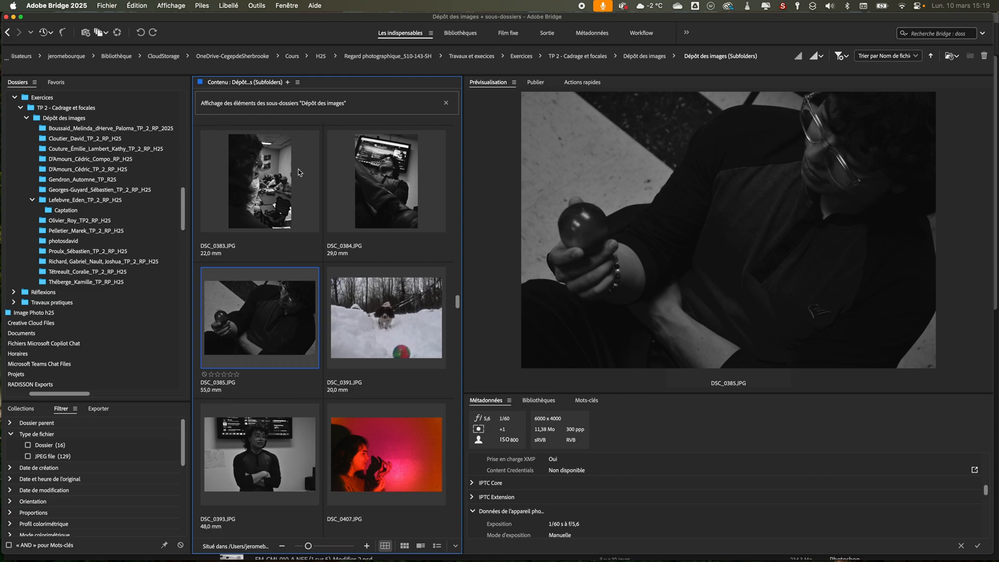
Look through the collected photos for an underexposed black-and-white picture to correct
scroll(321, 183, up, 10)
scroll(321, 183, down, 20)
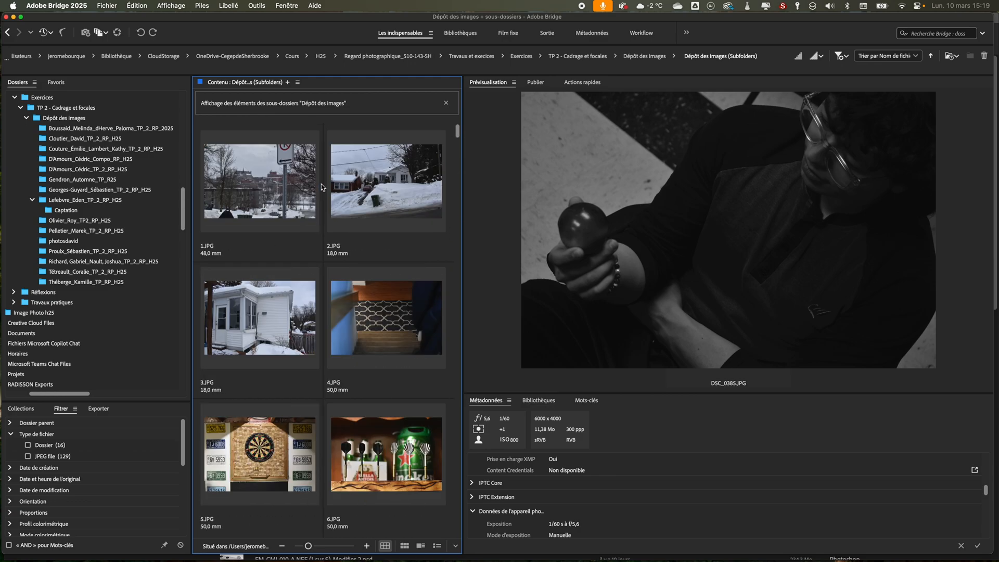
scroll(322, 183, up, 10)
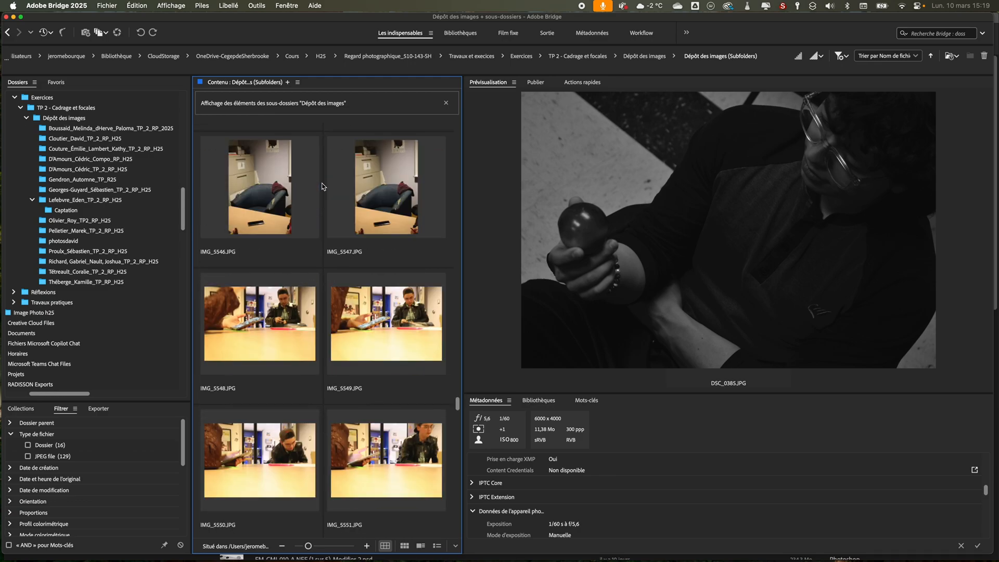
scroll(322, 183, up, 5)
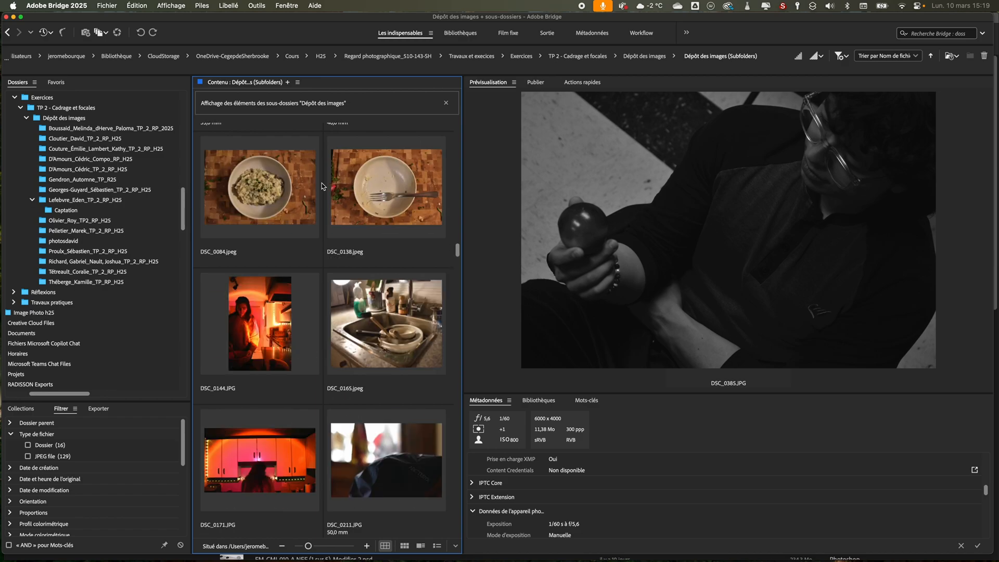
scroll(321, 186, up, 8)
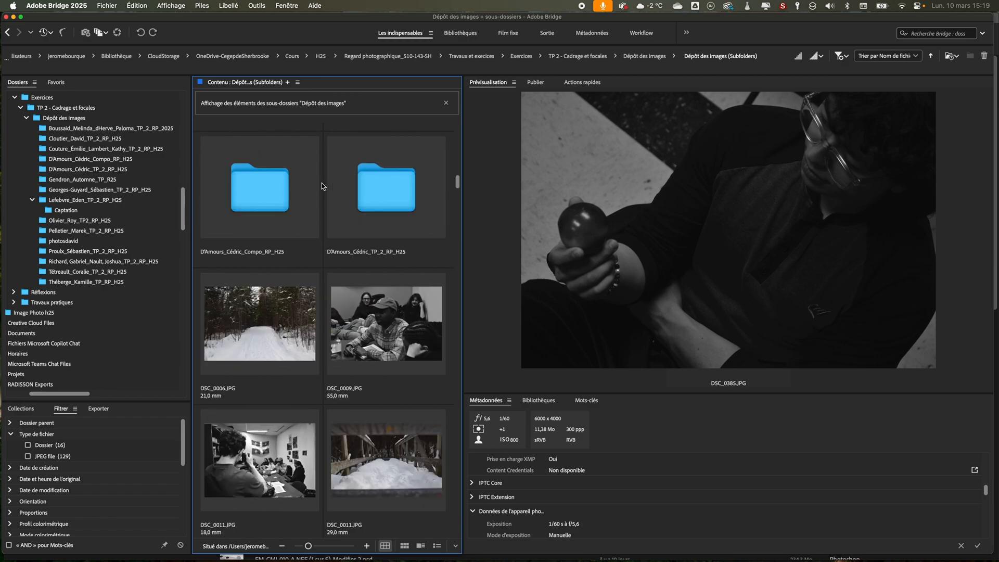
scroll(322, 185, up, 10)
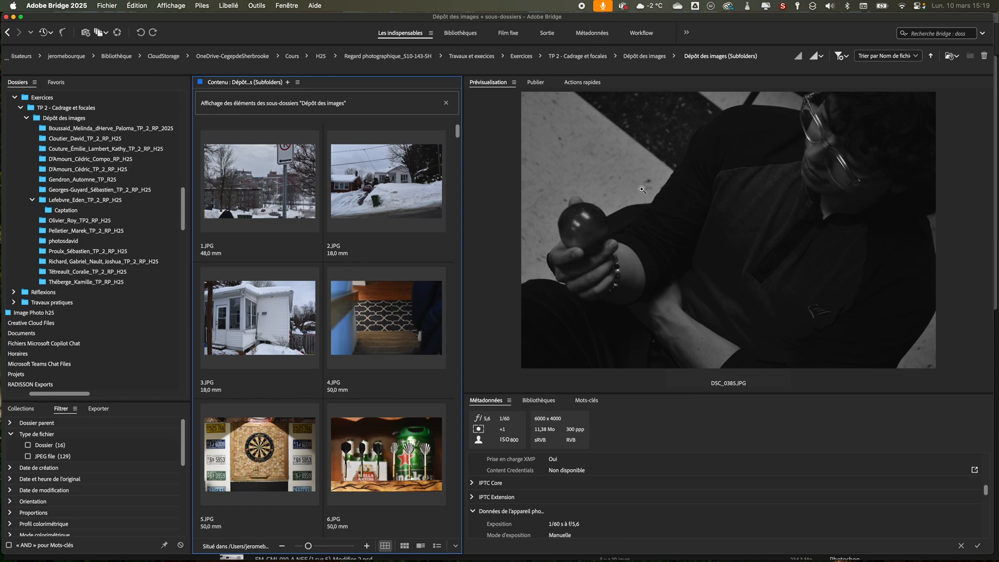
scroll(419, 171, down, 10)
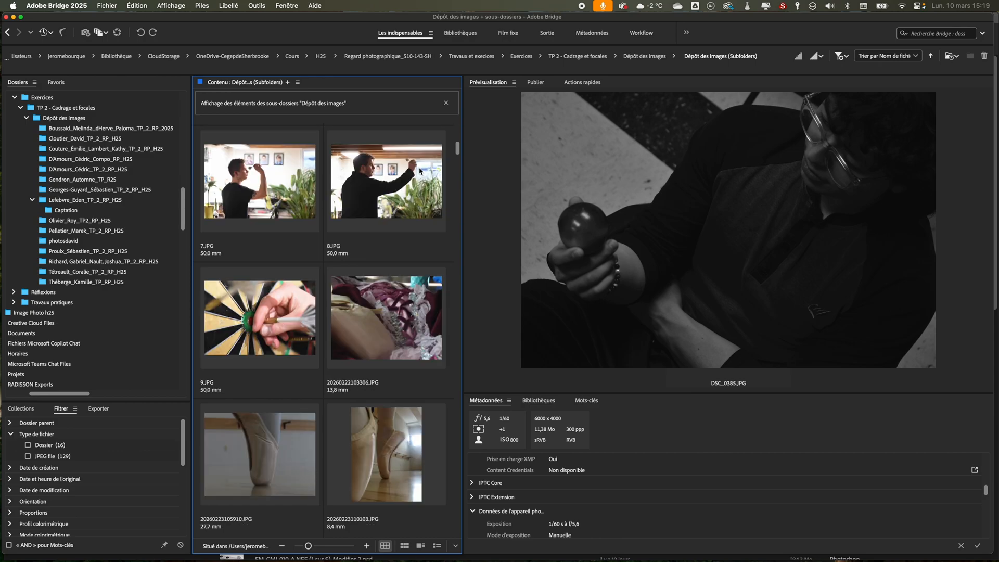
scroll(419, 171, up, 10)
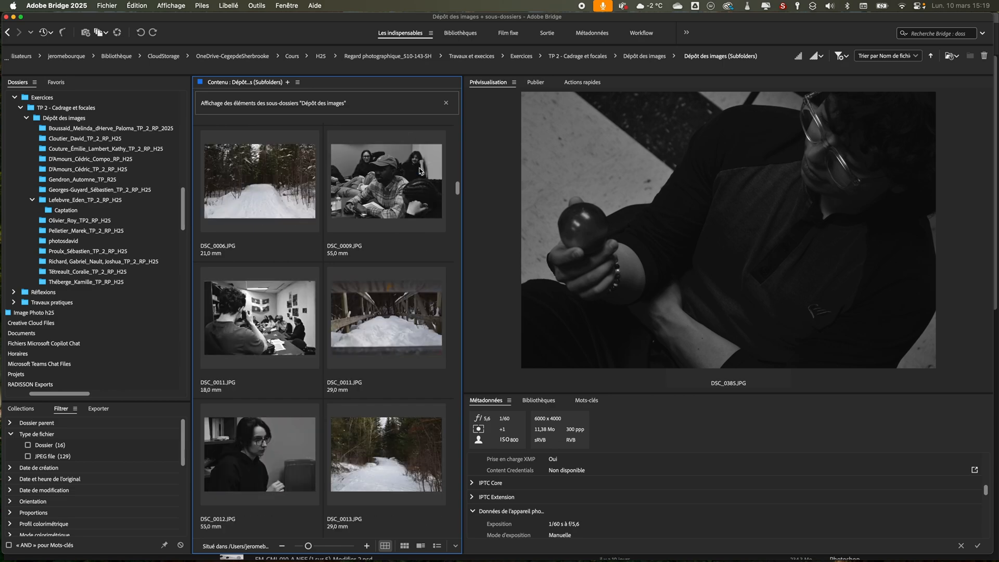
scroll(420, 171, down, 15)
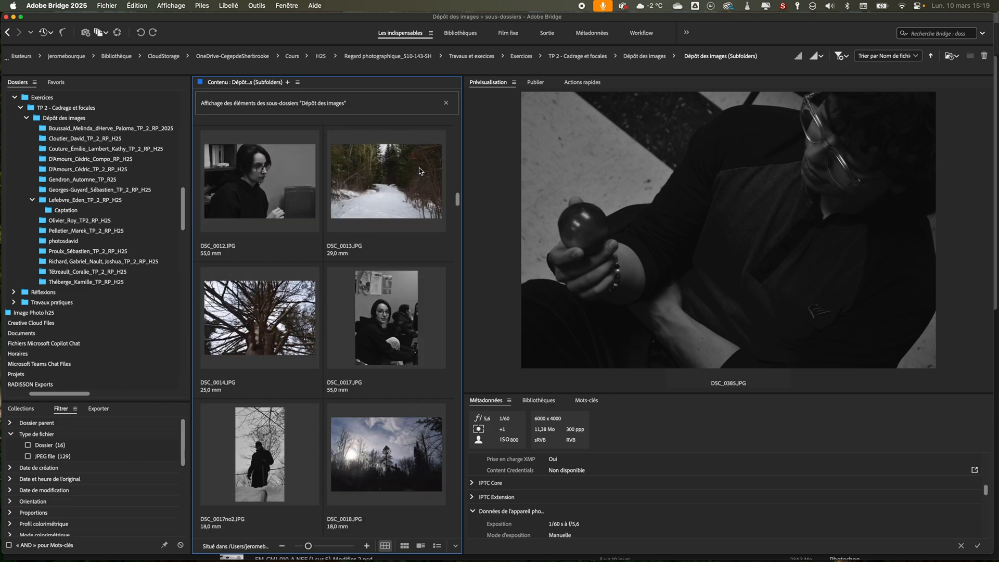
Preview the black-and-white portraits DSC_0012.JPG and DSC_0017.JPG, raising the display brightness to judge their exposure
click(255, 160)
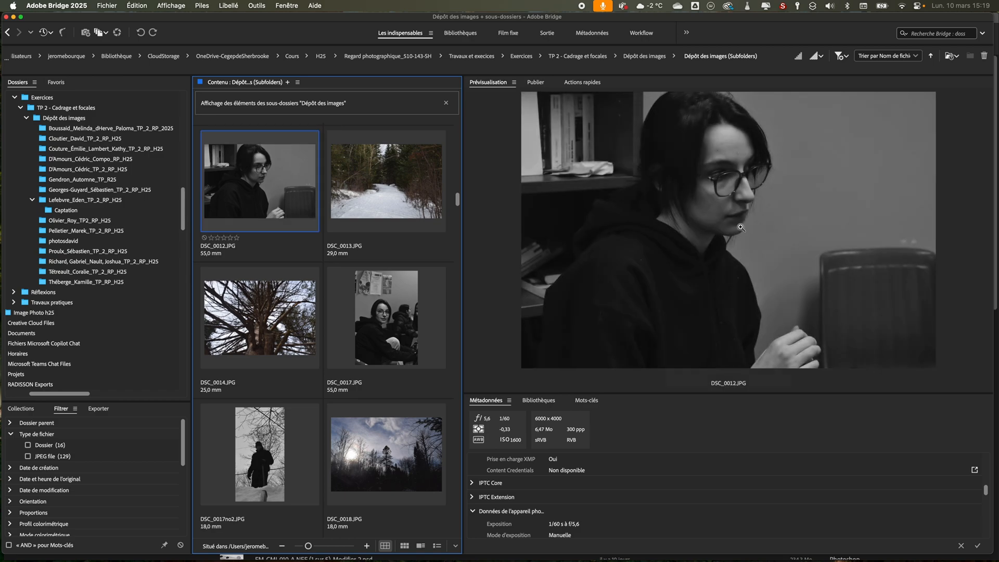
key(F2)
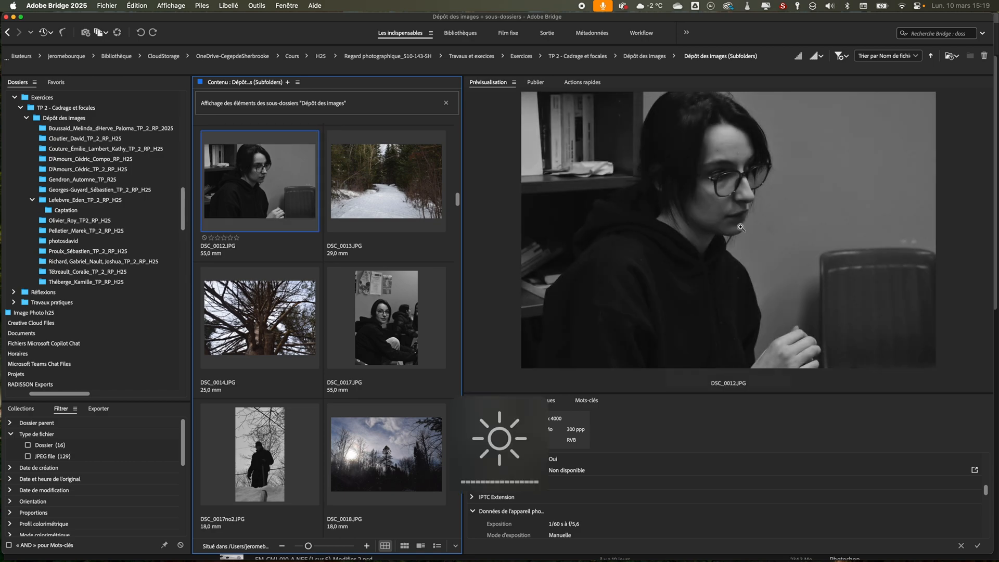
click(405, 309)
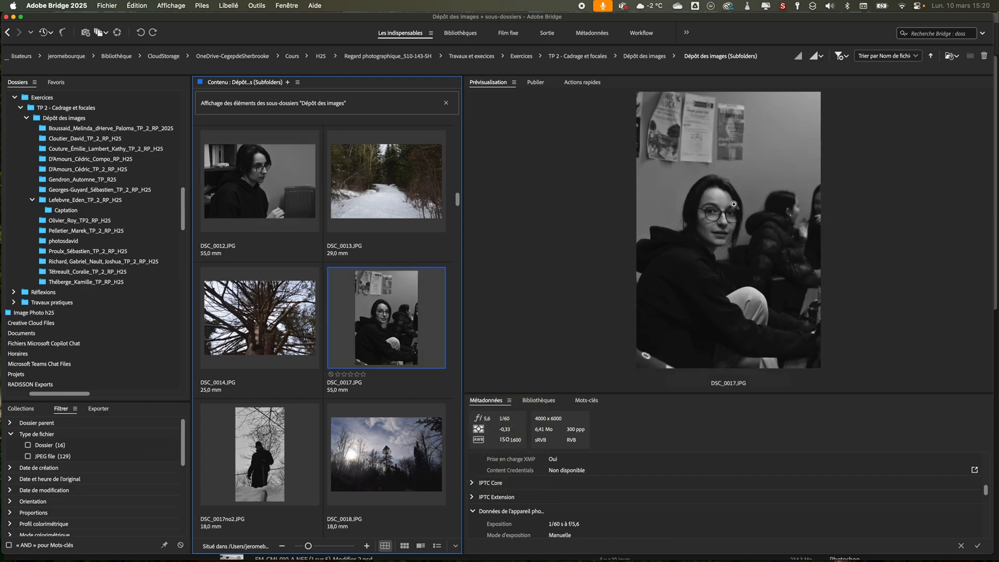
Open DSC_0385.JPG in Photoshop, converting the document's colours to the working space
scroll(332, 188, down, 5)
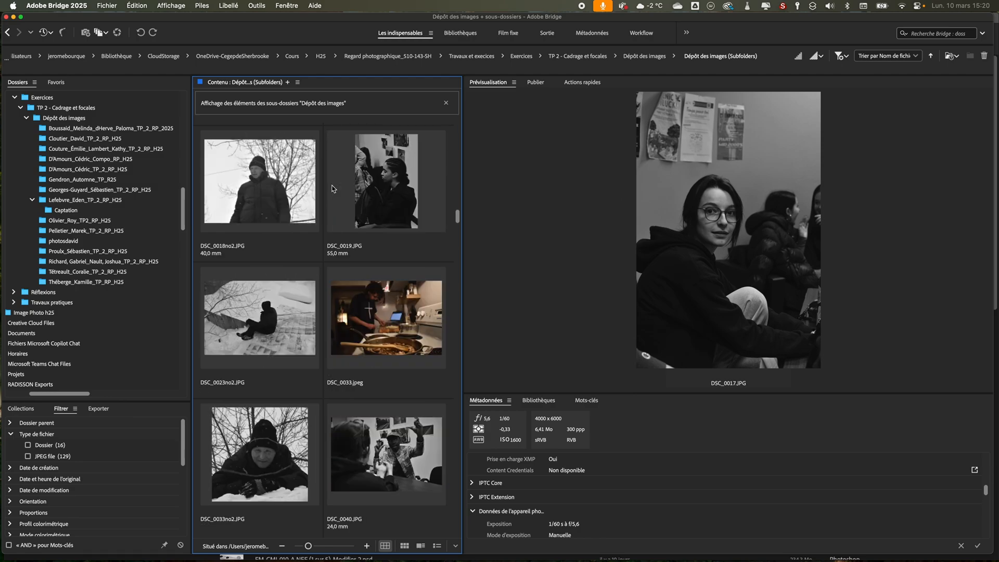
scroll(332, 189, down, 3)
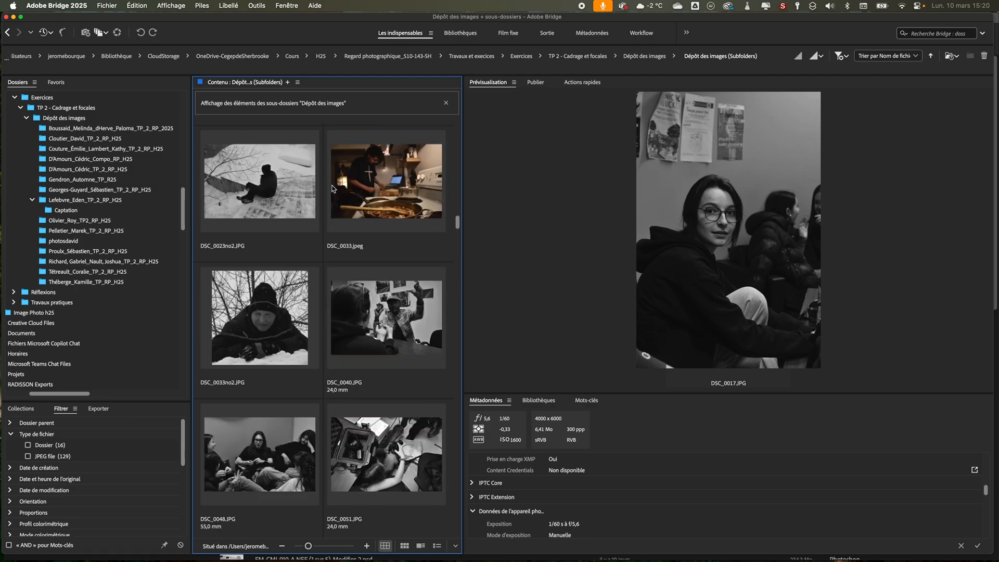
scroll(332, 189, down, 10)
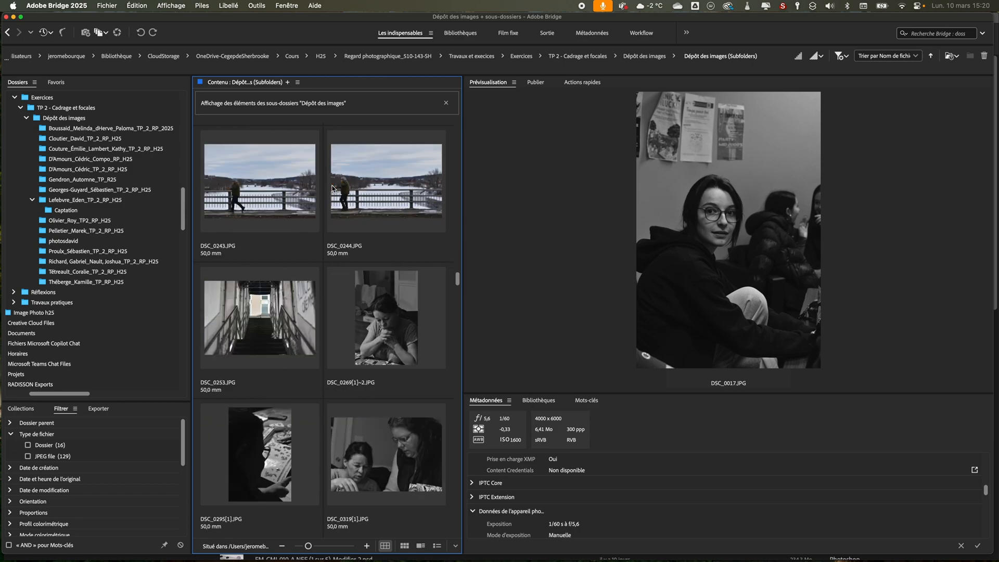
scroll(332, 189, down, 3)
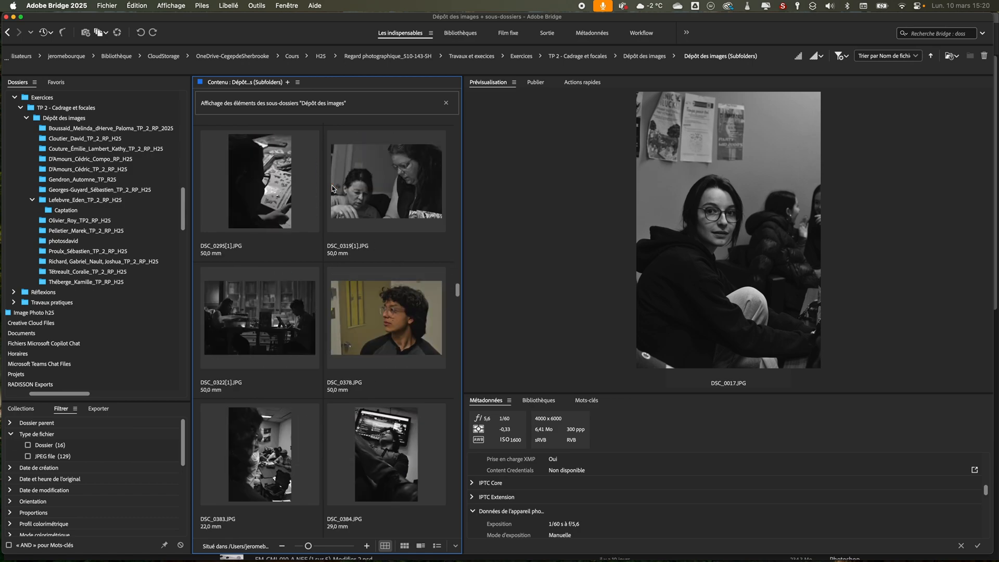
scroll(333, 188, down, 2)
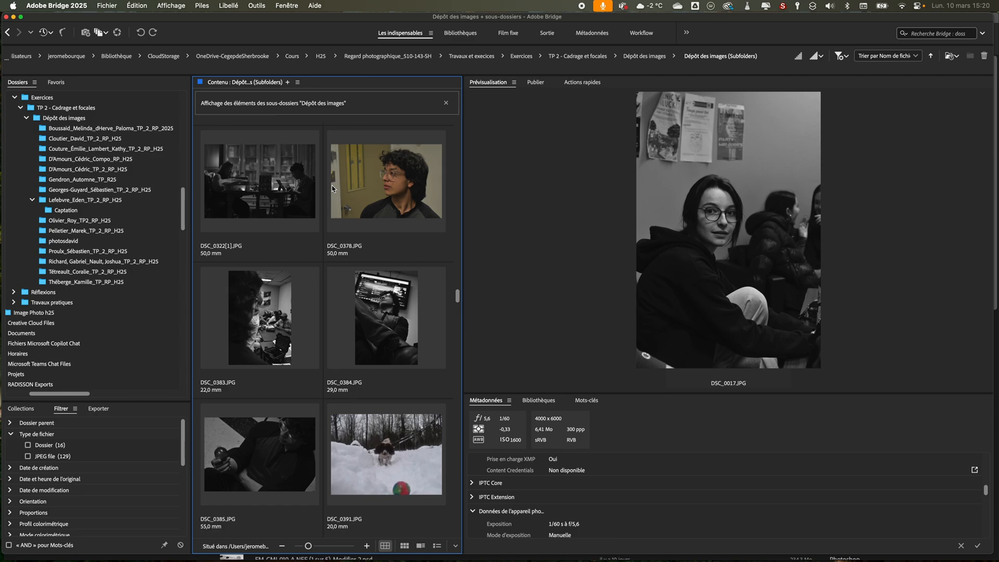
click(287, 433)
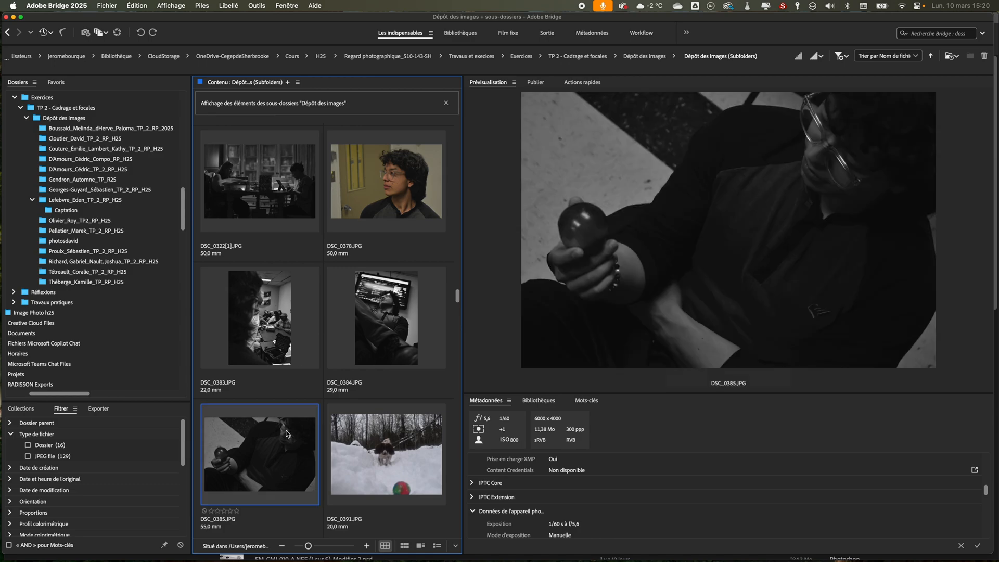
scroll(286, 433, down, 3)
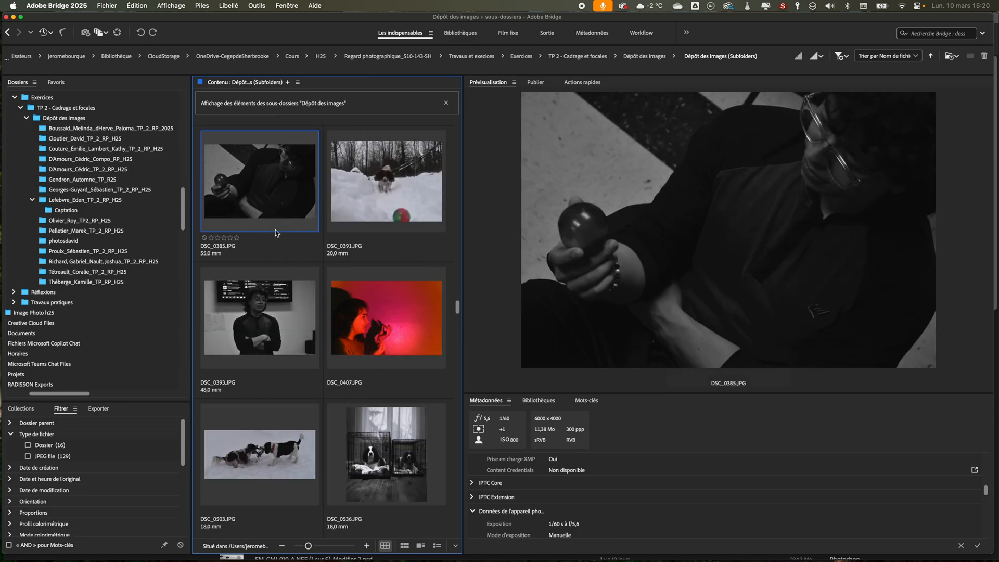
double_click(268, 181)
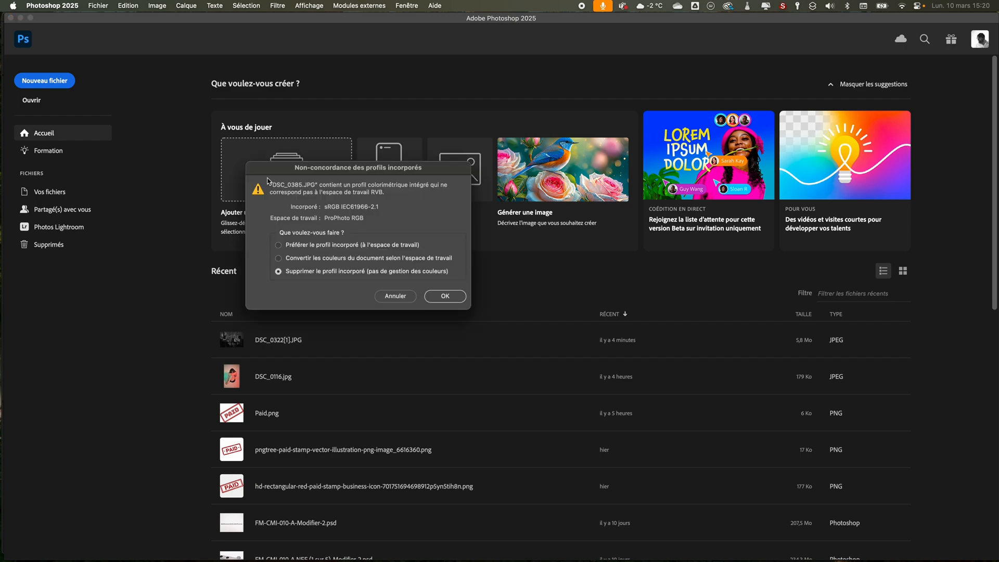
click(305, 262)
click(449, 299)
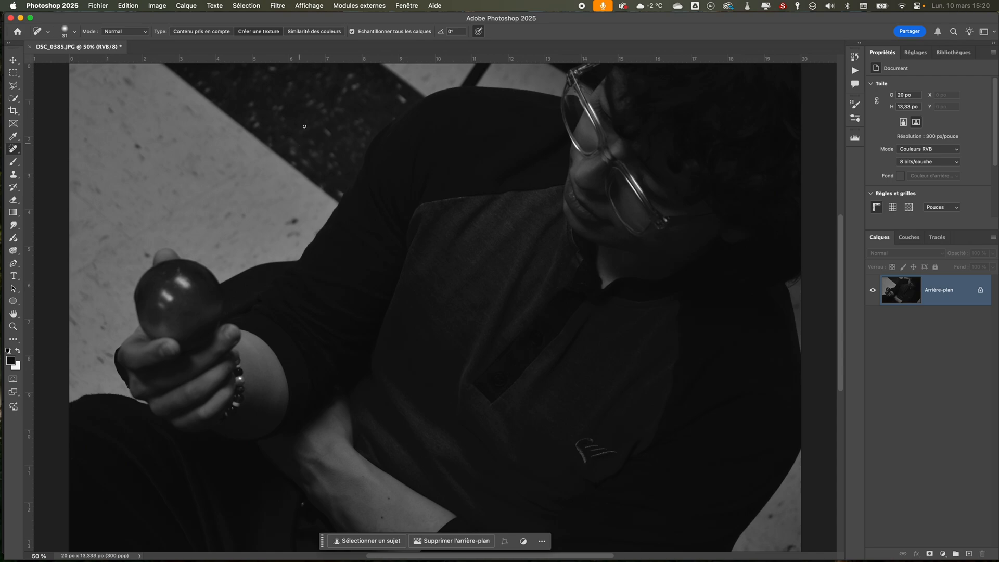
click(414, 7)
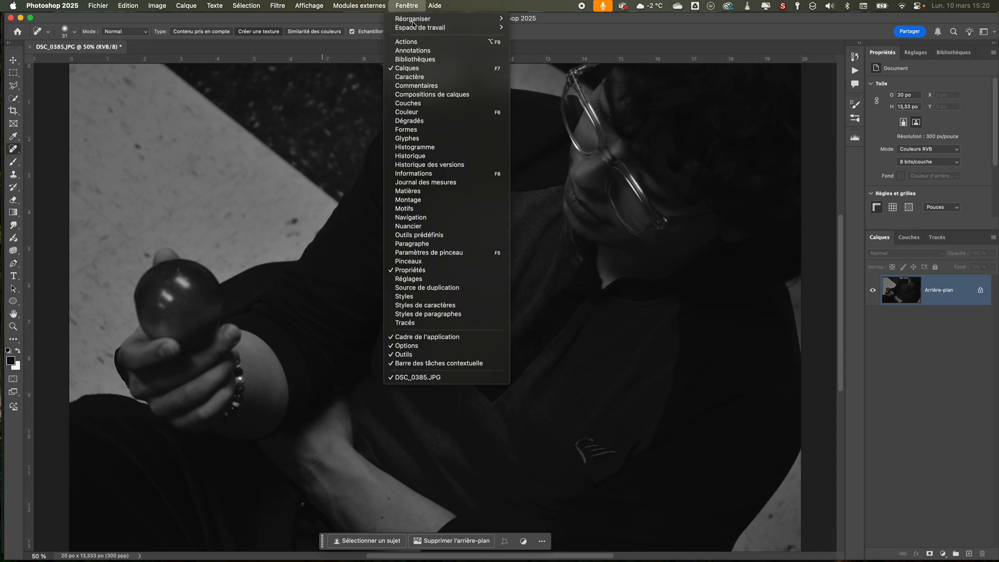
mouse_move(427, 27)
click(572, 38)
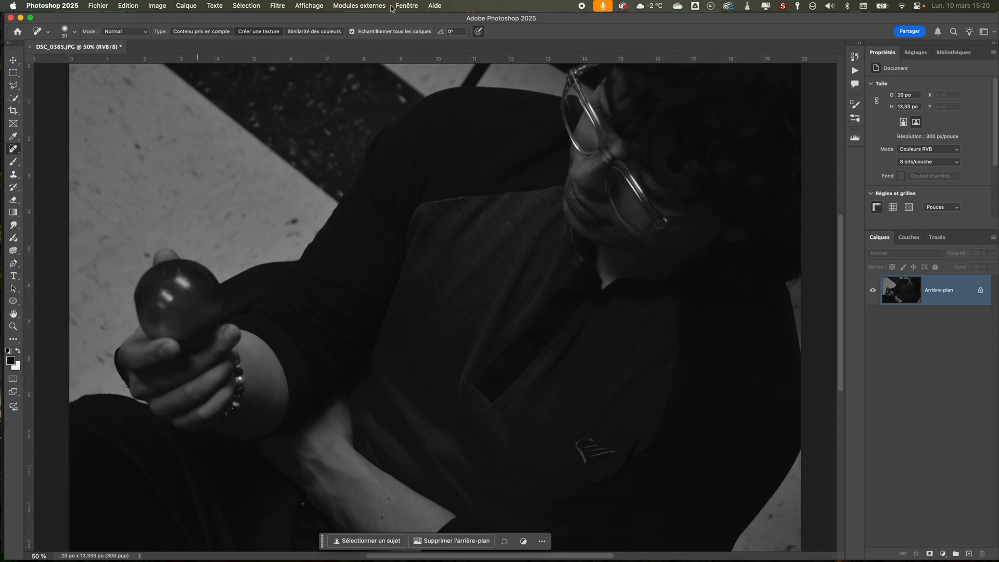
click(97, 6)
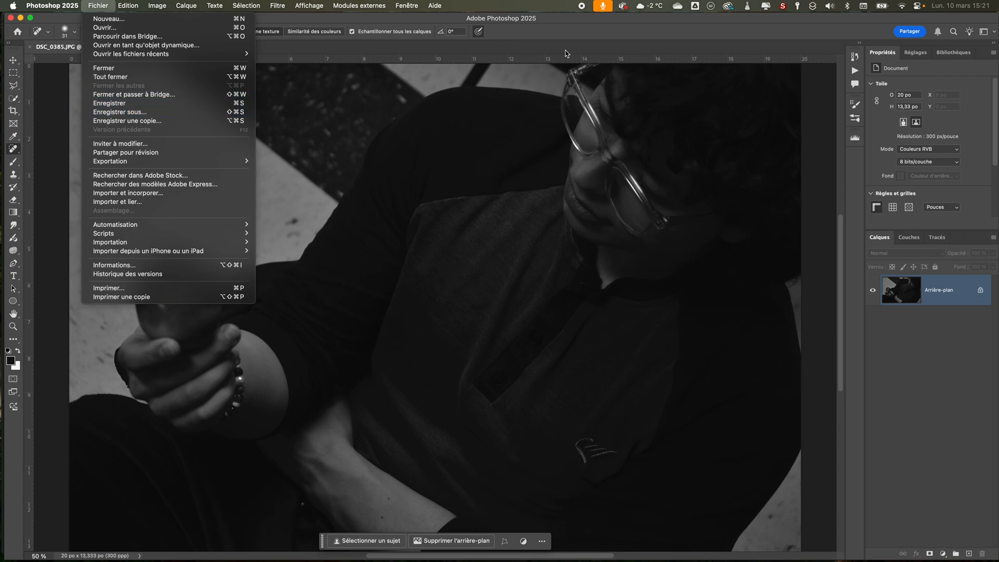
click(575, 24)
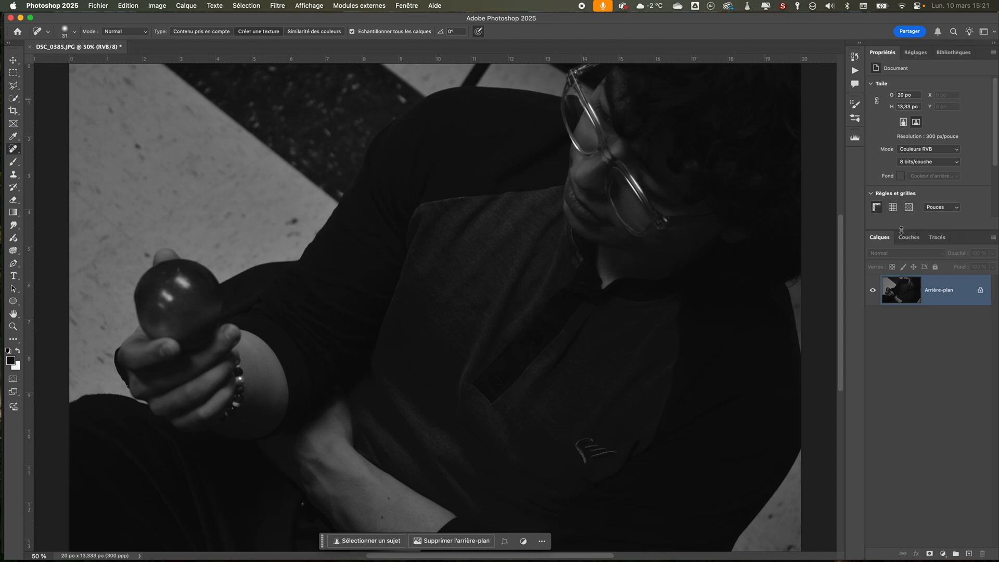
Make the Layers panel taller, add a Levels (Niveaux) adjustment layer above the background and set its white input level to 143
drag(903, 230, 894, 195)
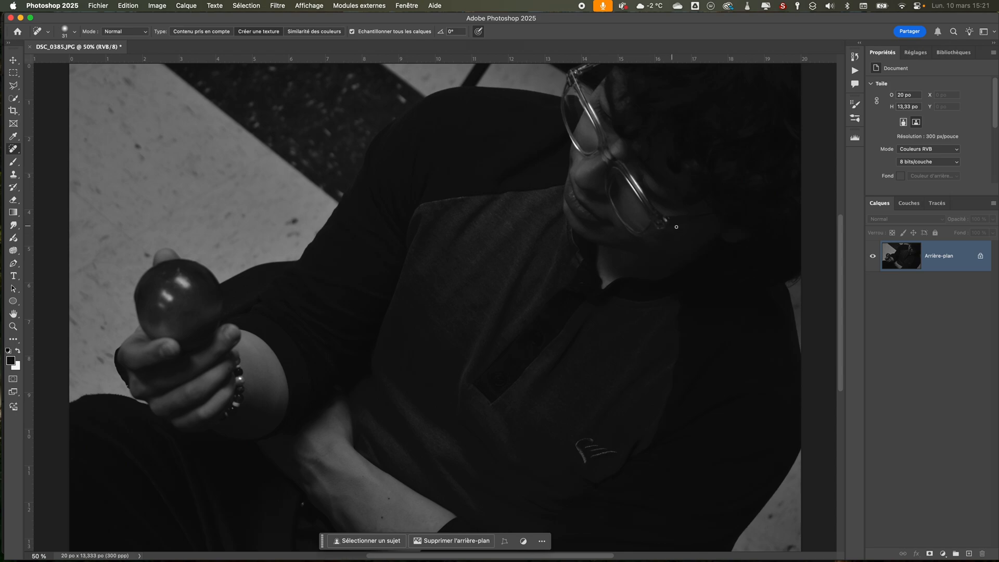
click(943, 553)
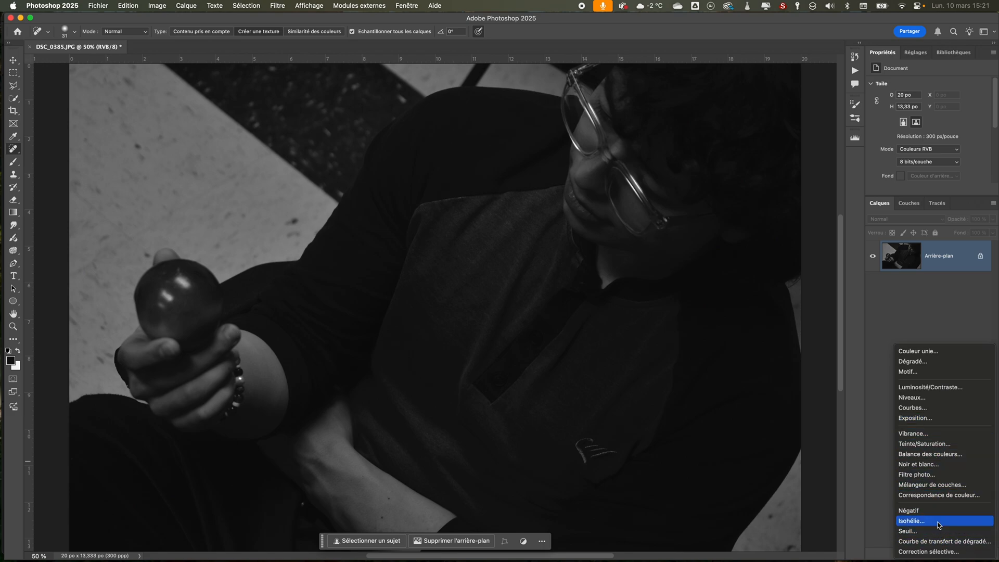
click(911, 397)
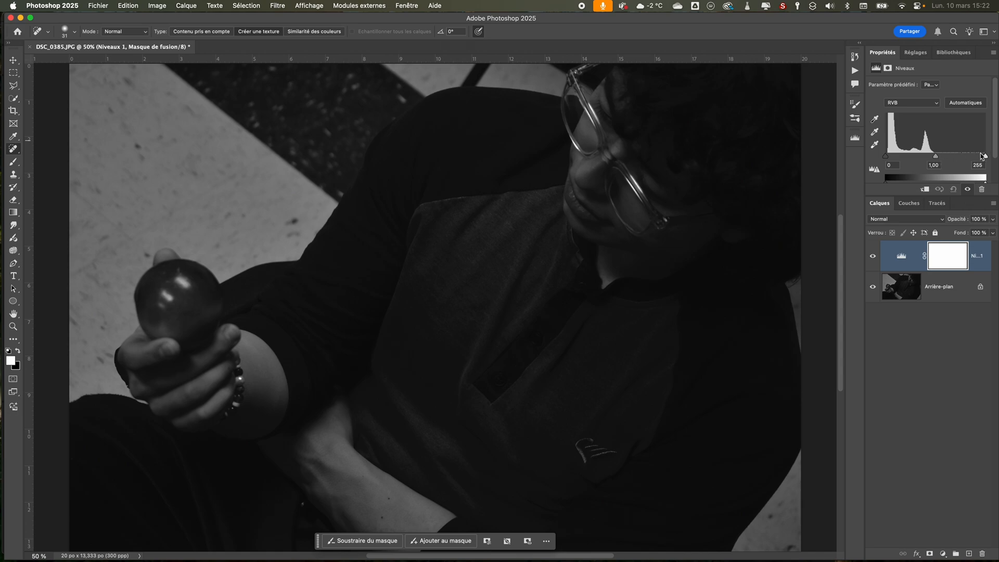
drag(986, 157, 914, 155)
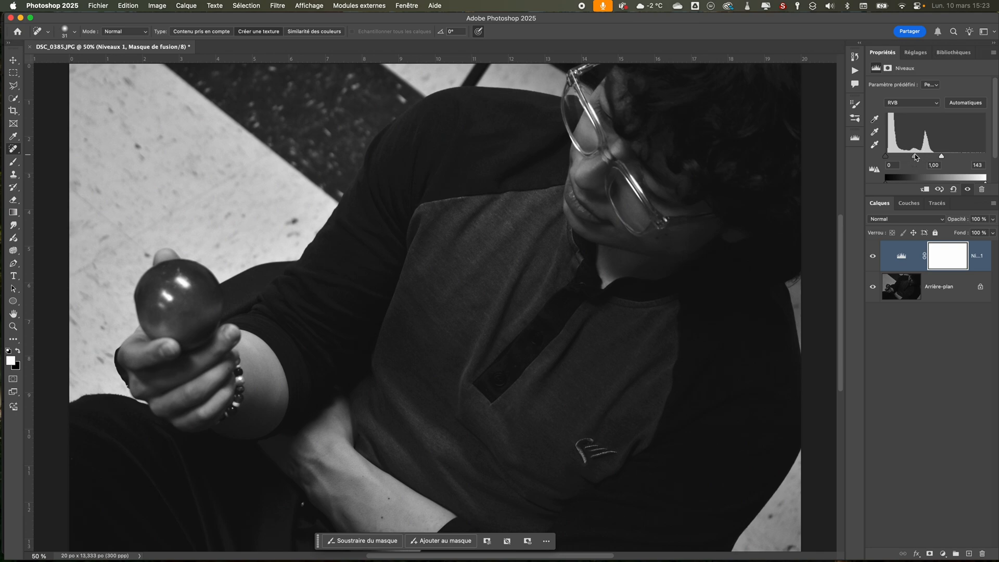
Compare the photo with and without the Levels correction and delete the Levels adjustment layer
click(873, 256)
click(873, 256)
drag(906, 257, 981, 553)
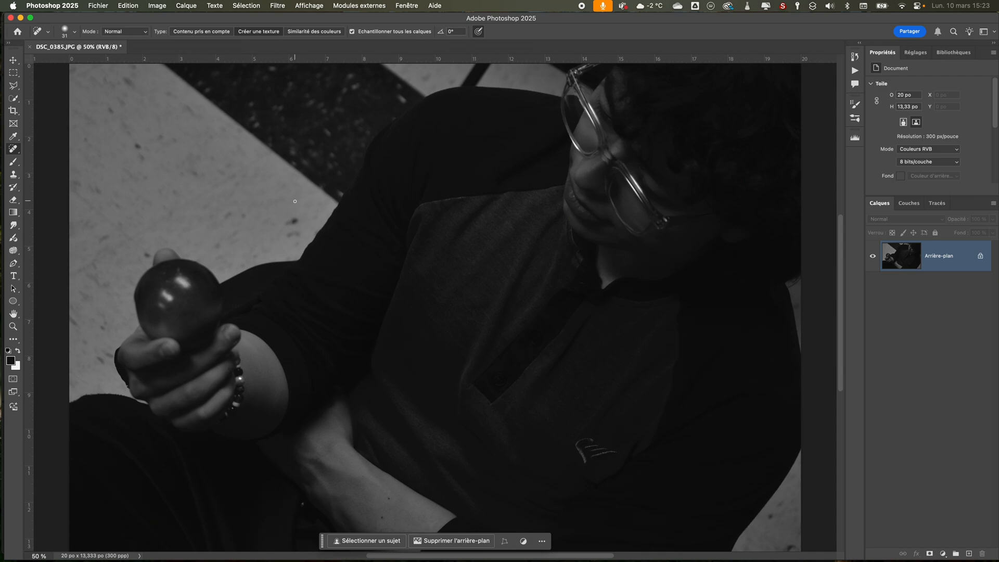
Try an Exposure (Exposition) adjustment layer at +1,73 with offset -0,0066 and gamma 1,10, and delete it
click(945, 555)
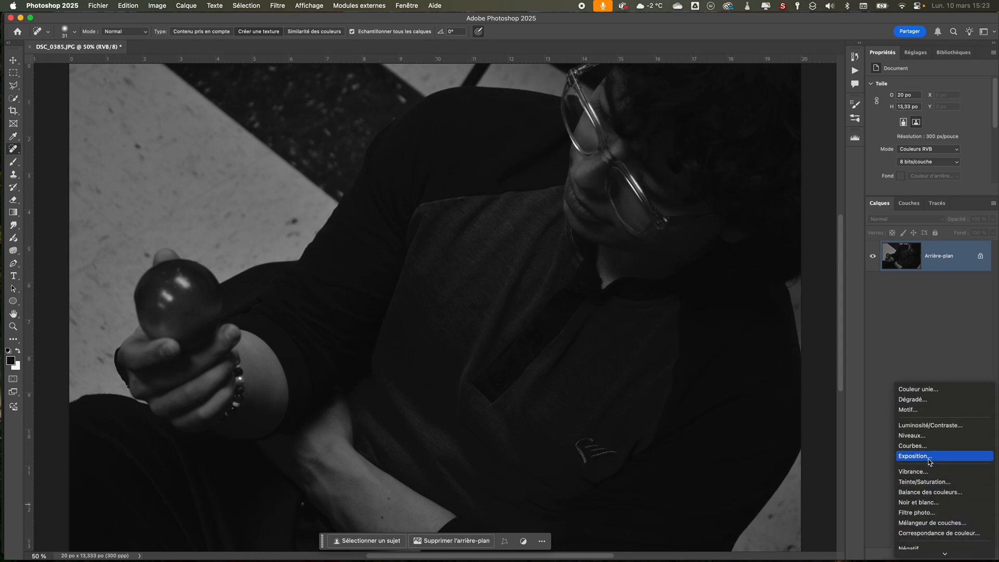
click(930, 457)
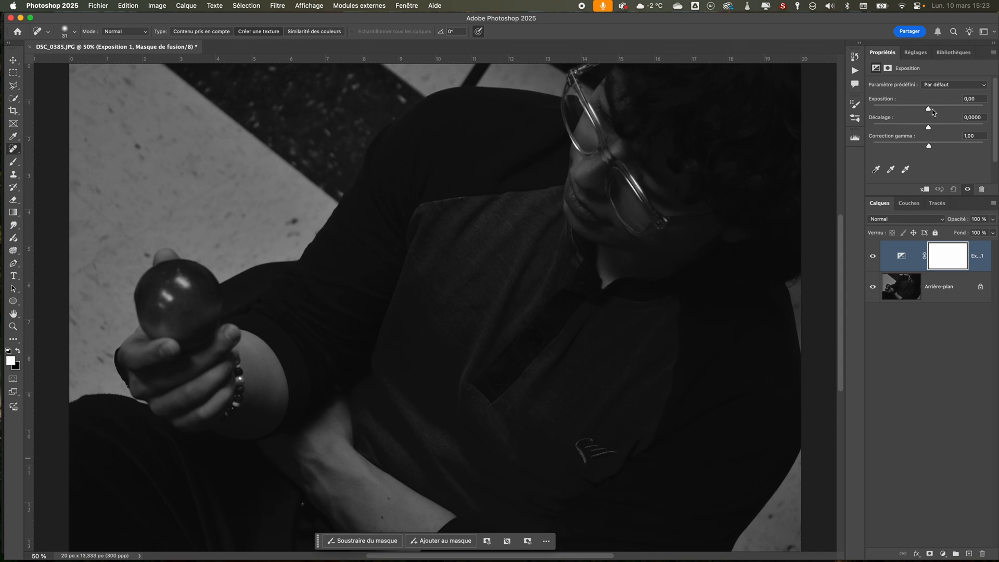
mouse_move(929, 109)
mouse_down()
mouse_move(943, 108)
mouse_move(926, 149)
mouse_move(928, 130)
mouse_move(951, 111)
mouse_move(942, 110)
mouse_up()
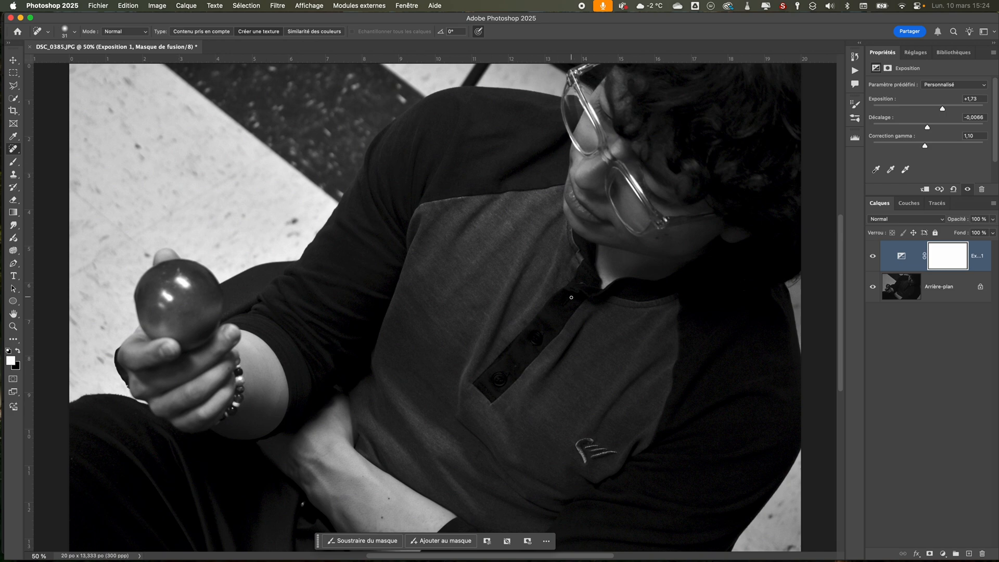
click(888, 250)
drag(887, 250, 985, 554)
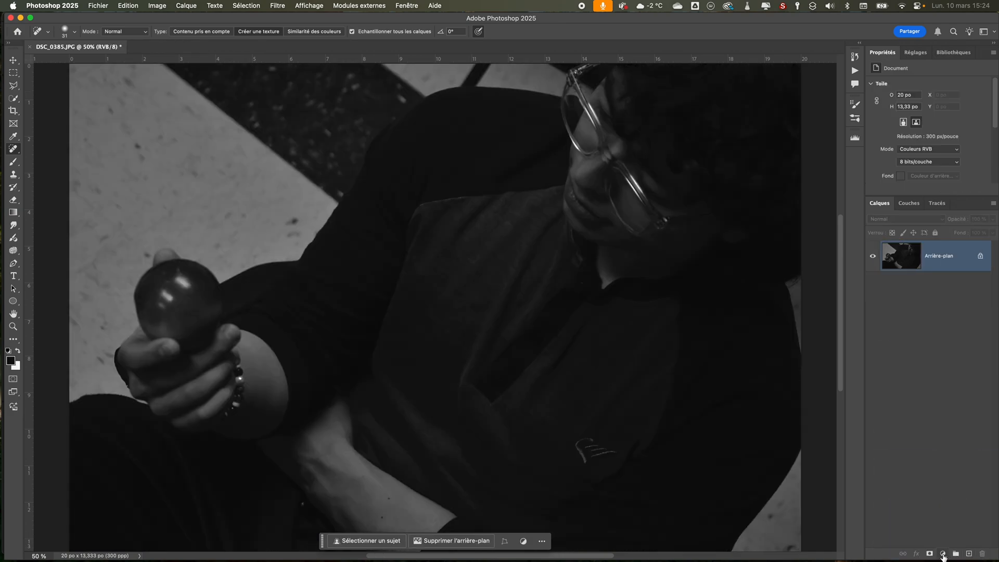
Add a Levels (Niveaux) adjustment layer with input levels 2, 1,04 and 143 and compare the photo with and without it
click(942, 554)
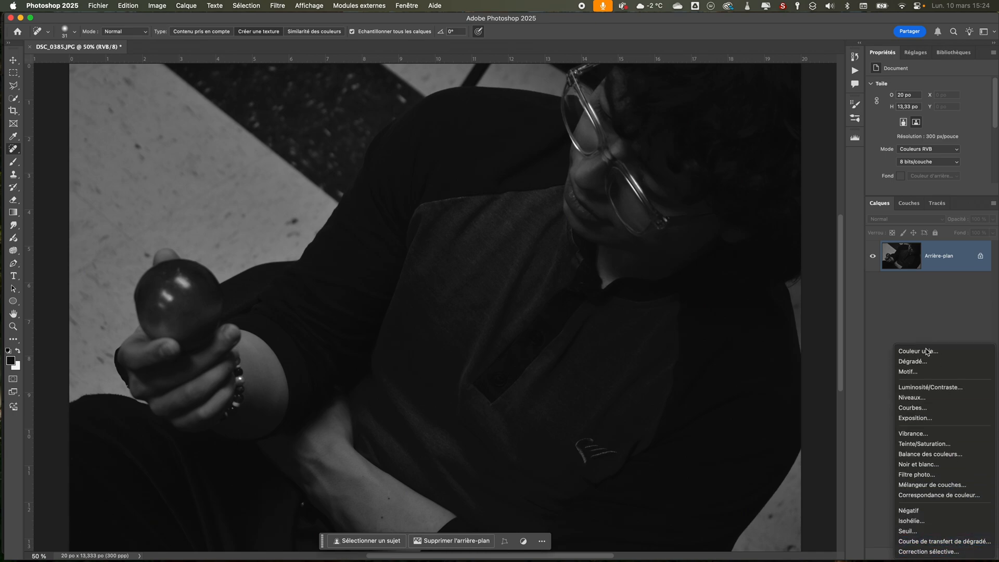
click(932, 399)
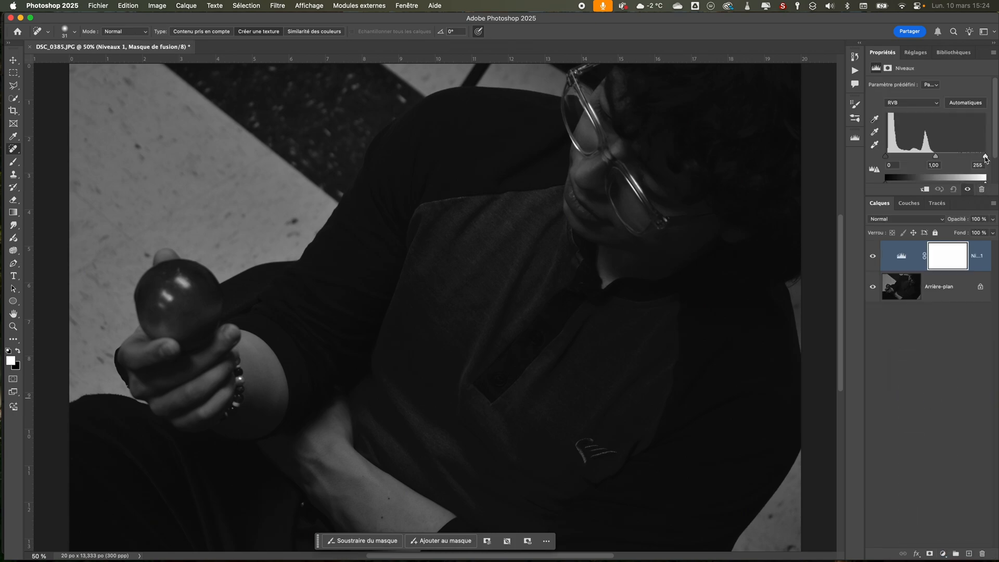
drag(985, 157, 941, 157)
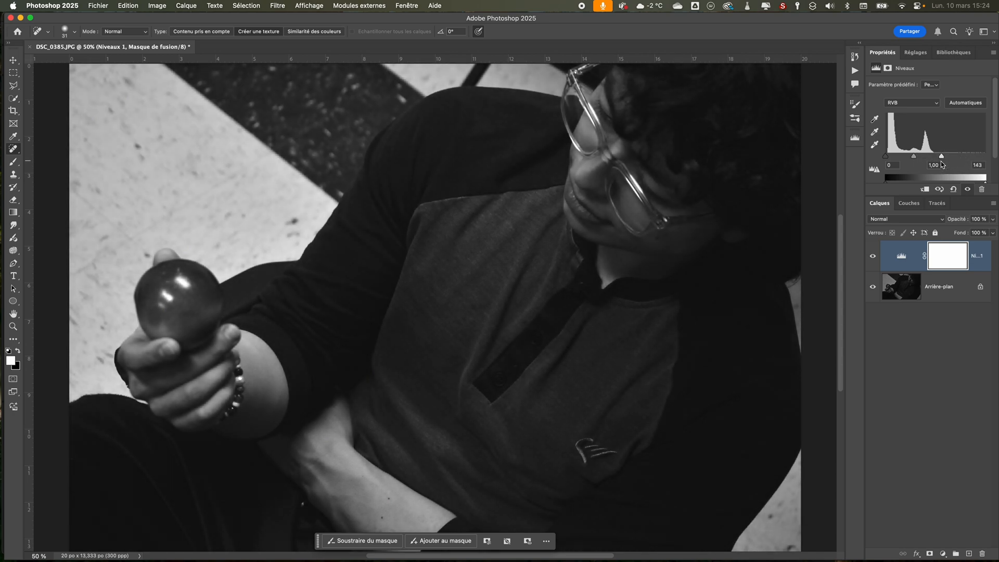
drag(915, 156, 912, 157)
click(873, 255)
click(873, 256)
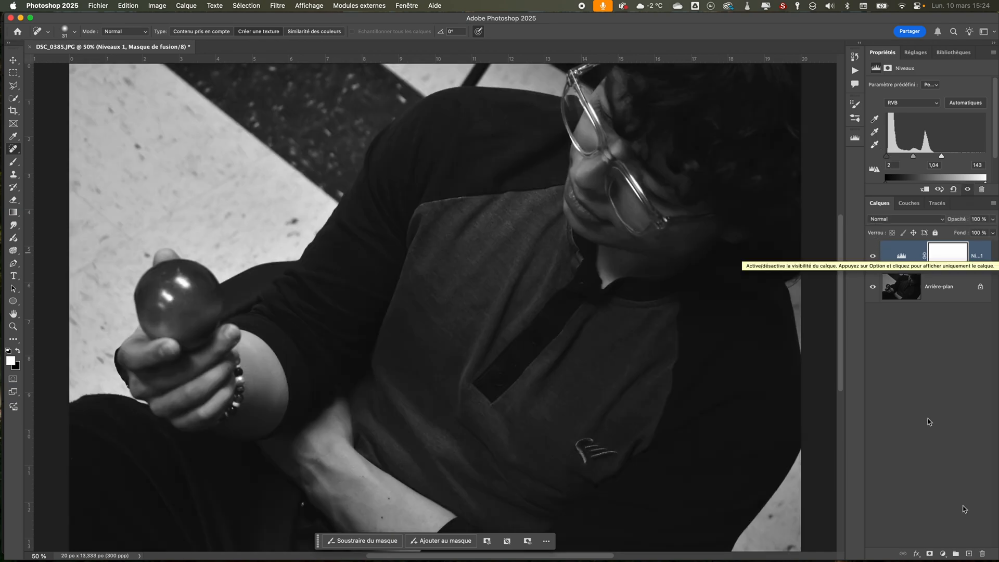
Add an Exposure (Exposition) adjustment layer above the Levels layer and hide the Levels layer
click(945, 555)
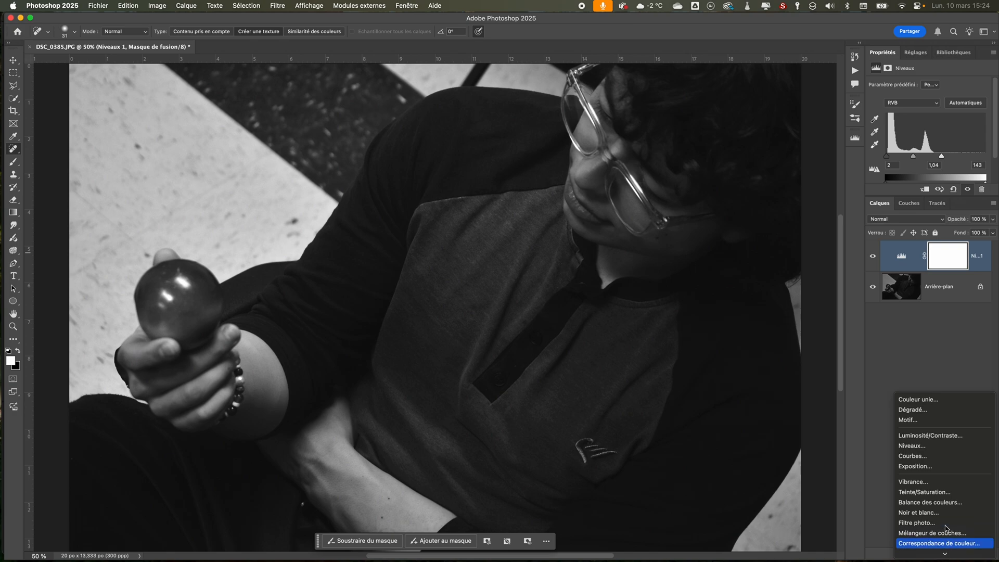
click(935, 466)
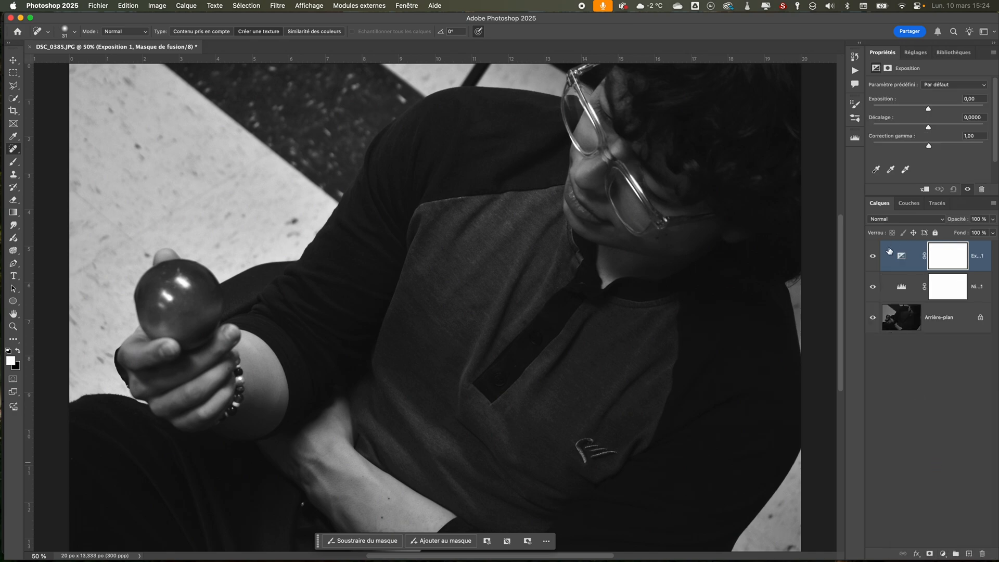
click(872, 287)
click(872, 287)
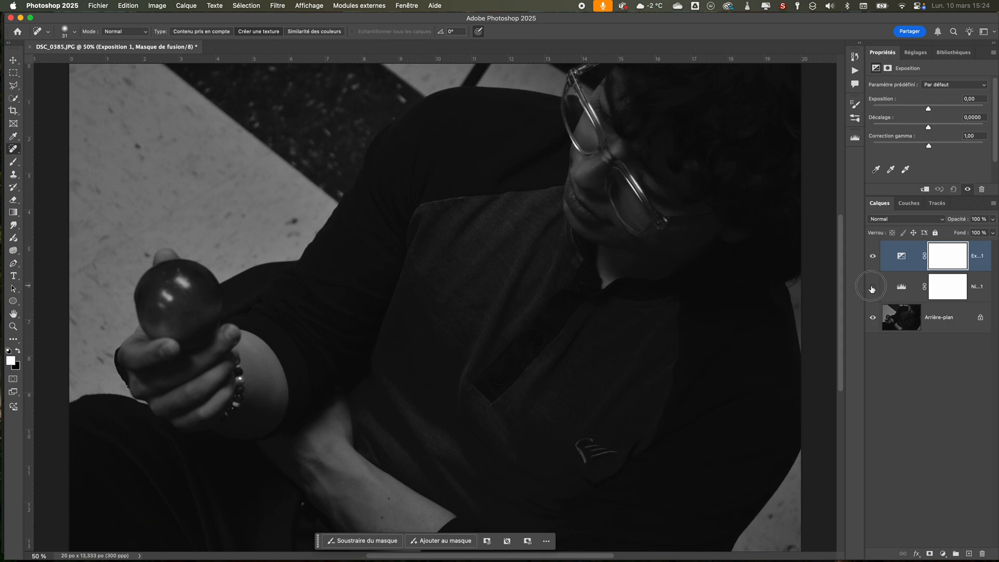
click(873, 287)
Set the Exposure layer's exposure to +2,20, its offset to -0,0110 and its gamma correction to 1,03
click(929, 109)
mouse_move(929, 110)
mouse_down()
mouse_move(945, 110)
mouse_move(930, 130)
mouse_up()
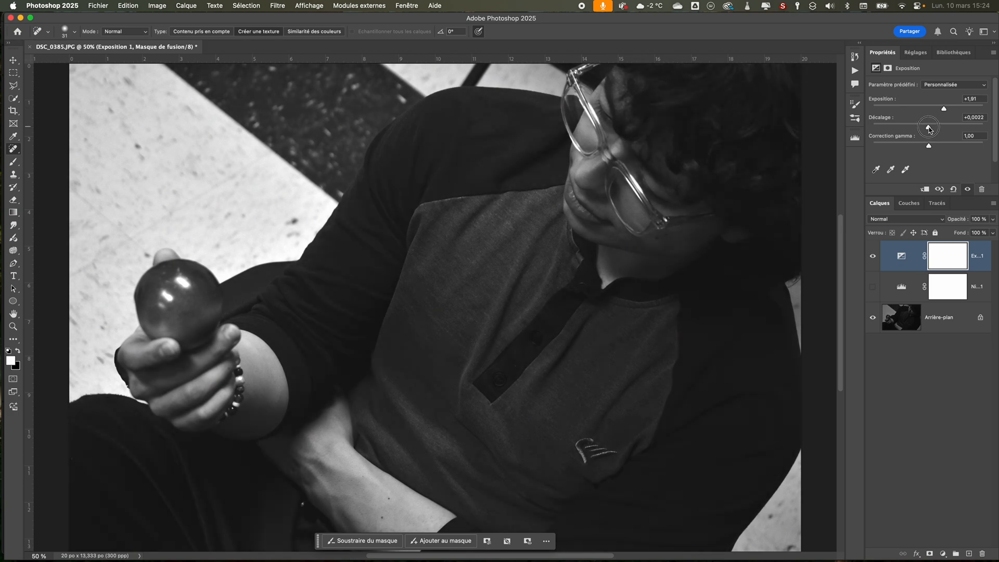
drag(929, 148, 927, 149)
drag(944, 108, 928, 129)
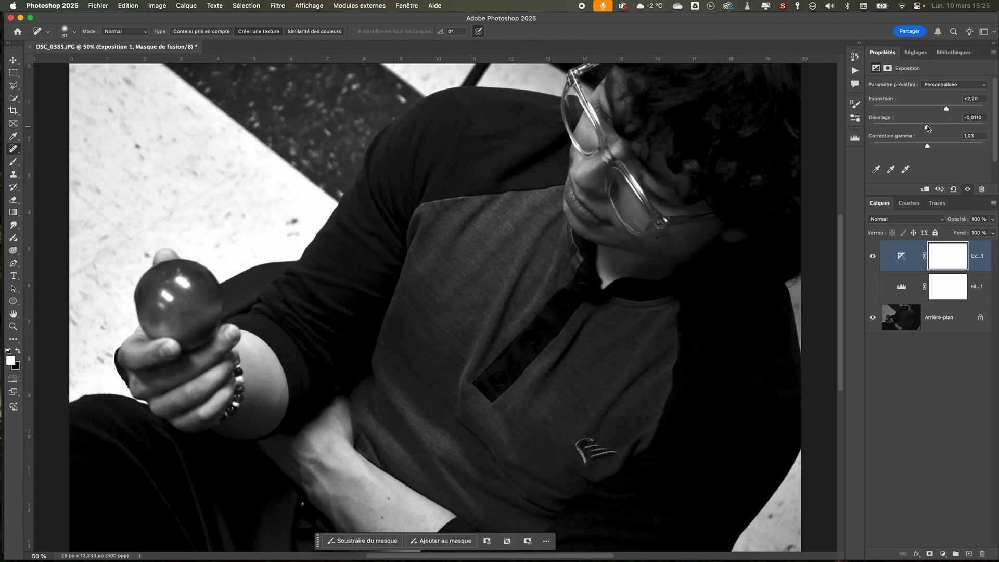
Compare the Levels and Exposure corrections by showing each adjustment layer alone and both together
click(873, 257)
click(873, 286)
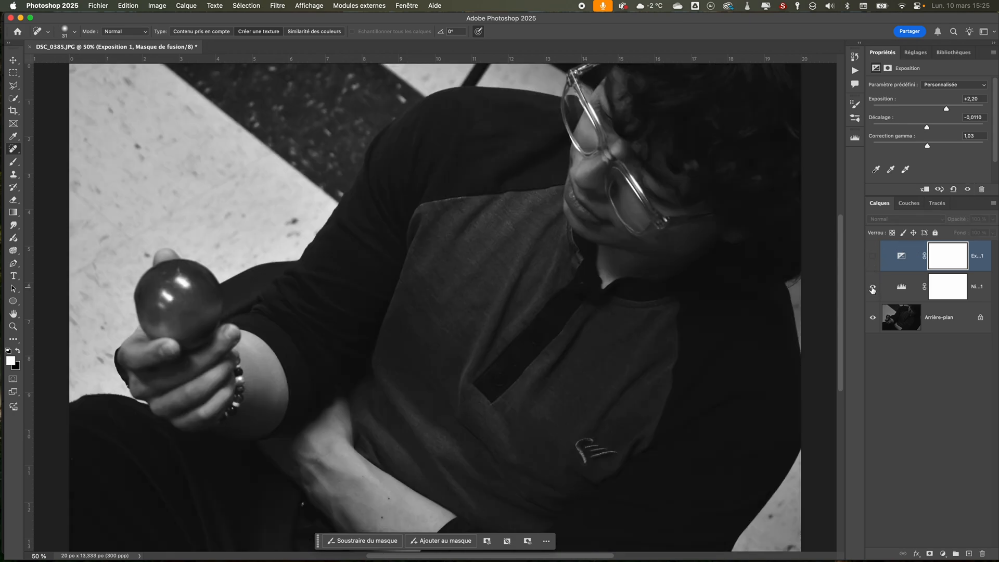
click(873, 288)
click(873, 256)
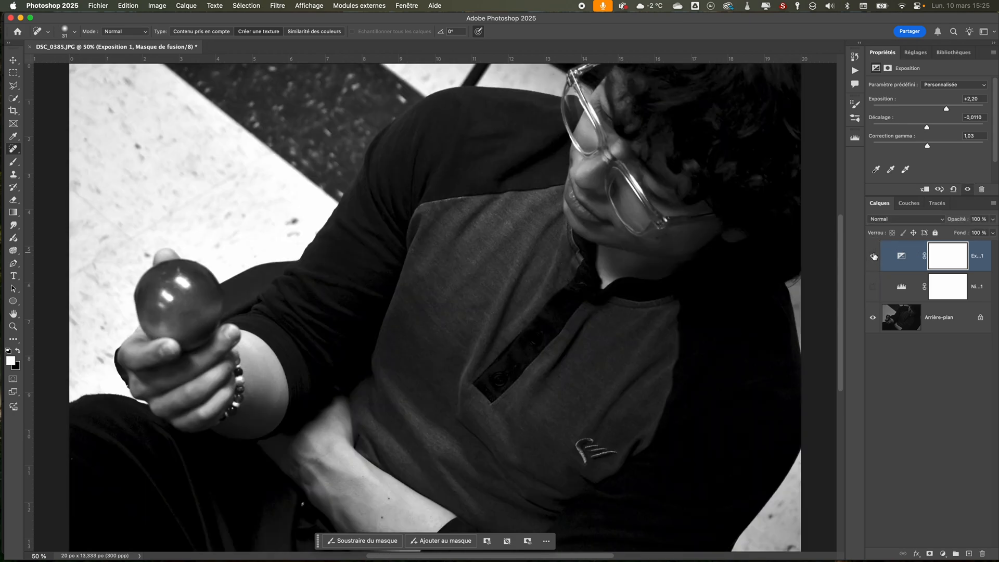
click(872, 286)
click(874, 259)
click(873, 256)
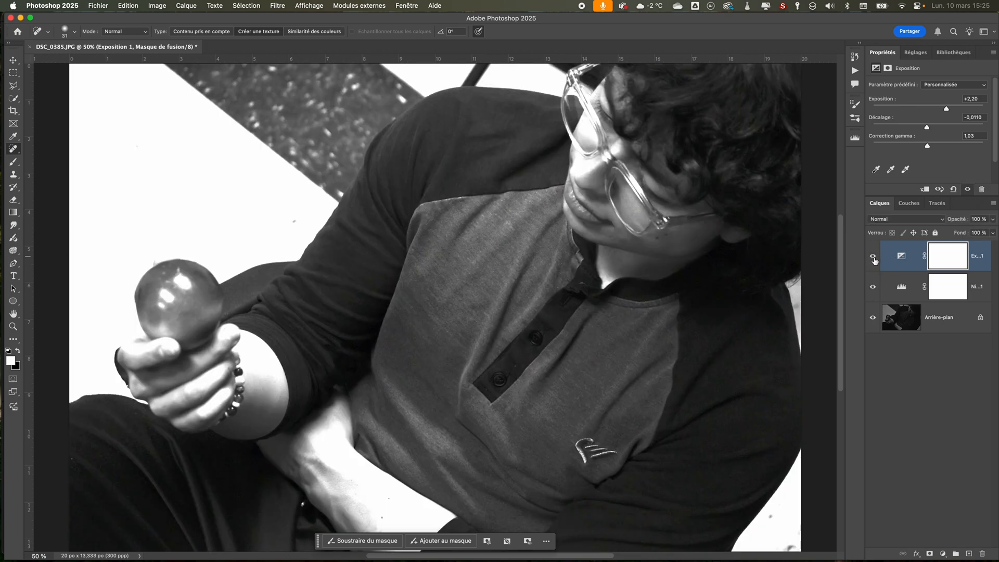
click(874, 287)
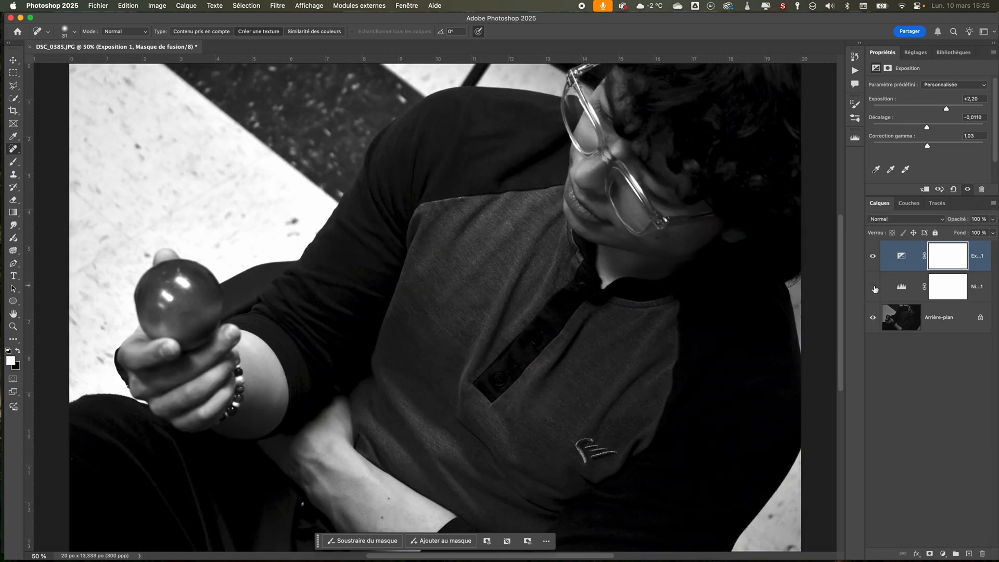
click(873, 256)
click(873, 288)
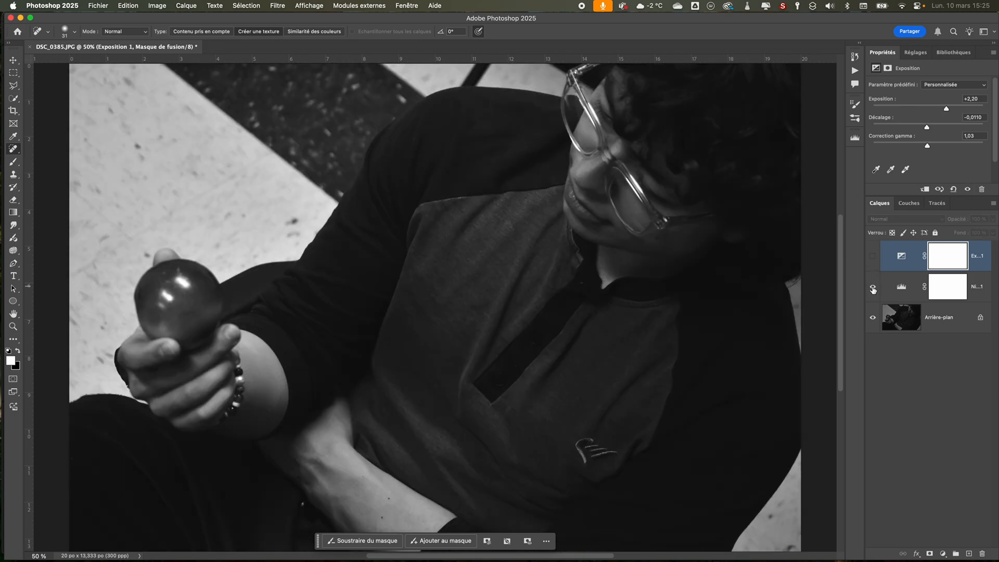
click(872, 287)
click(873, 256)
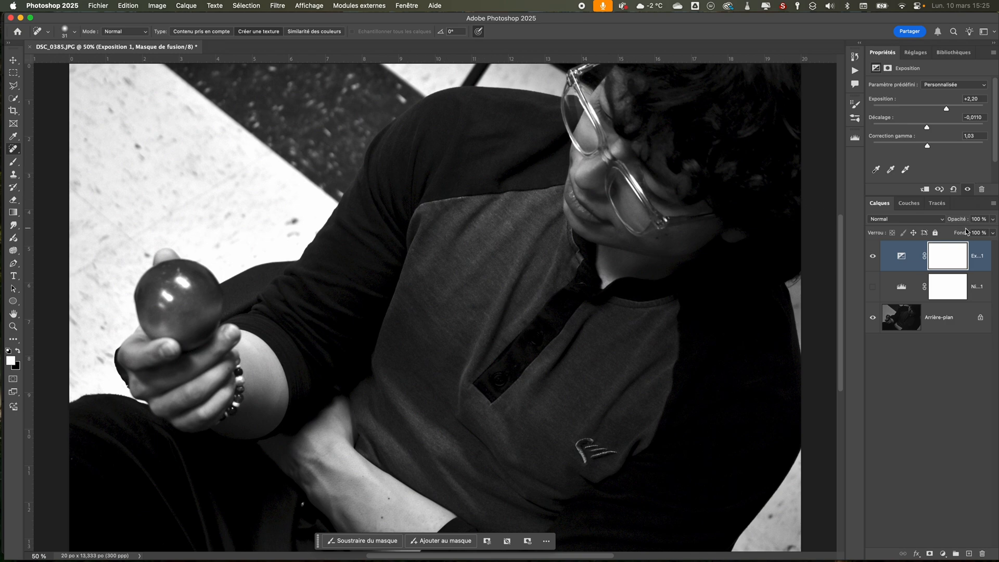
Reduce the Exposure adjustment layer's opacity to 79 % and compare the photo with and without the correction
click(915, 256)
click(980, 295)
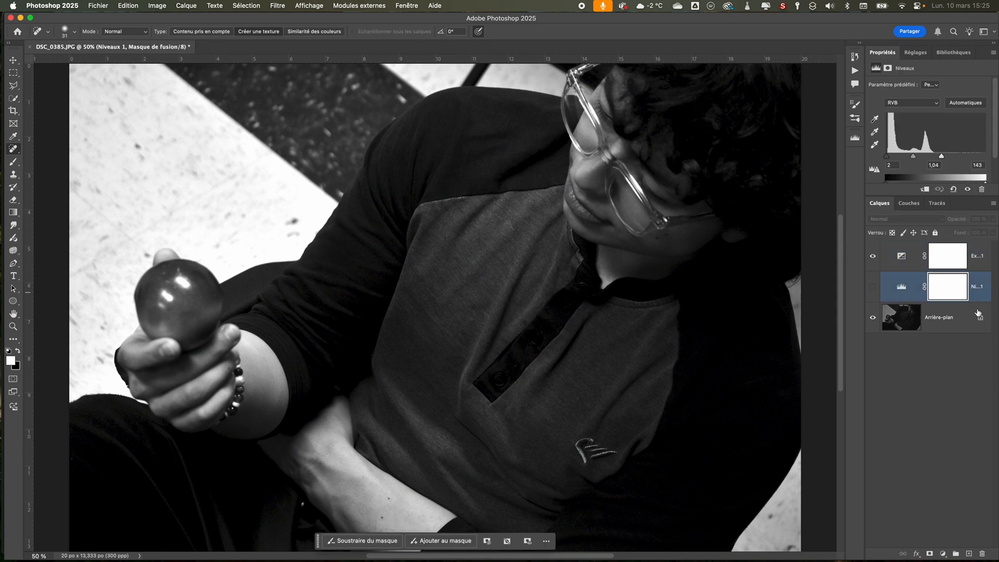
click(966, 326)
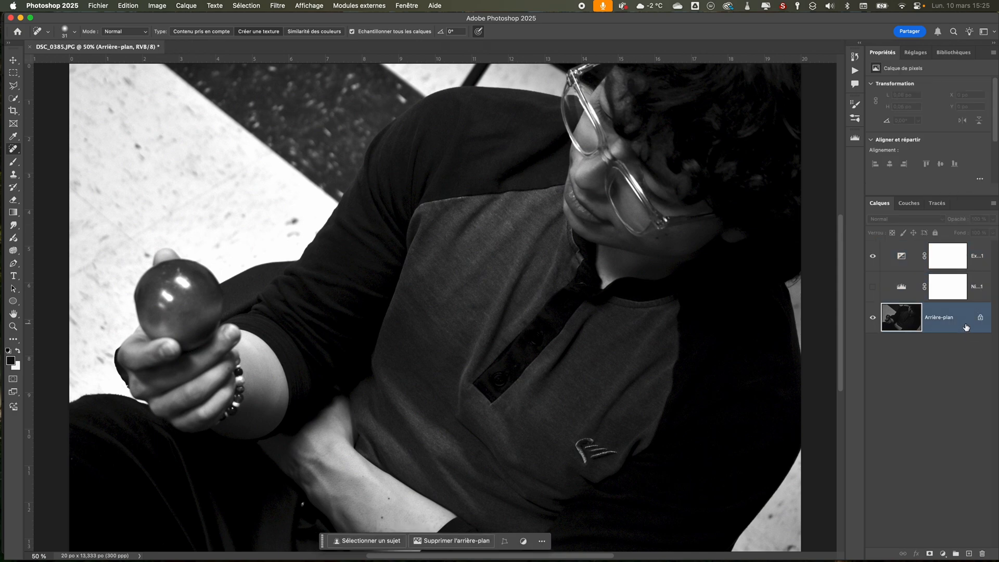
click(957, 258)
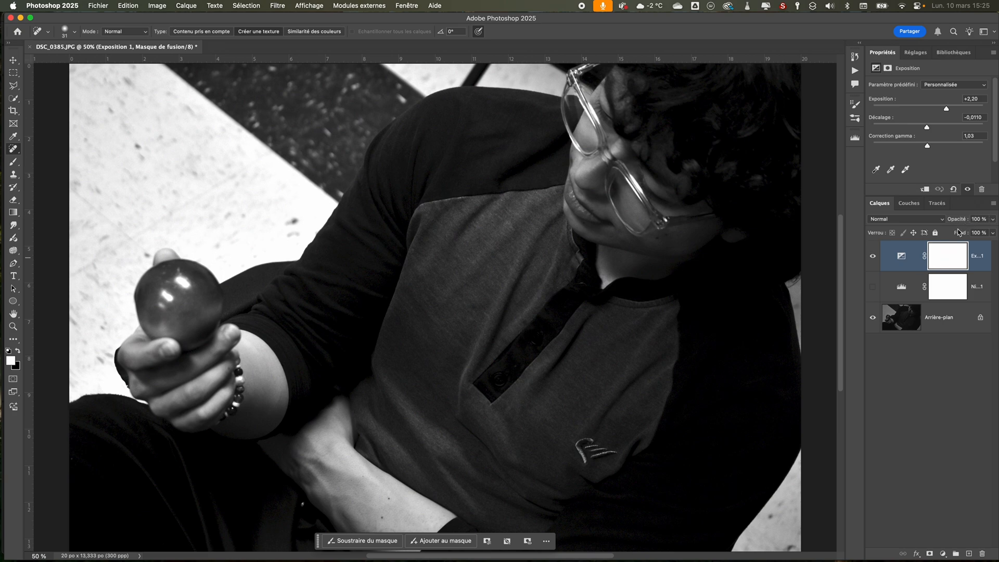
mouse_move(959, 219)
mouse_down()
mouse_move(913, 225)
mouse_move(986, 221)
mouse_move(953, 220)
mouse_up()
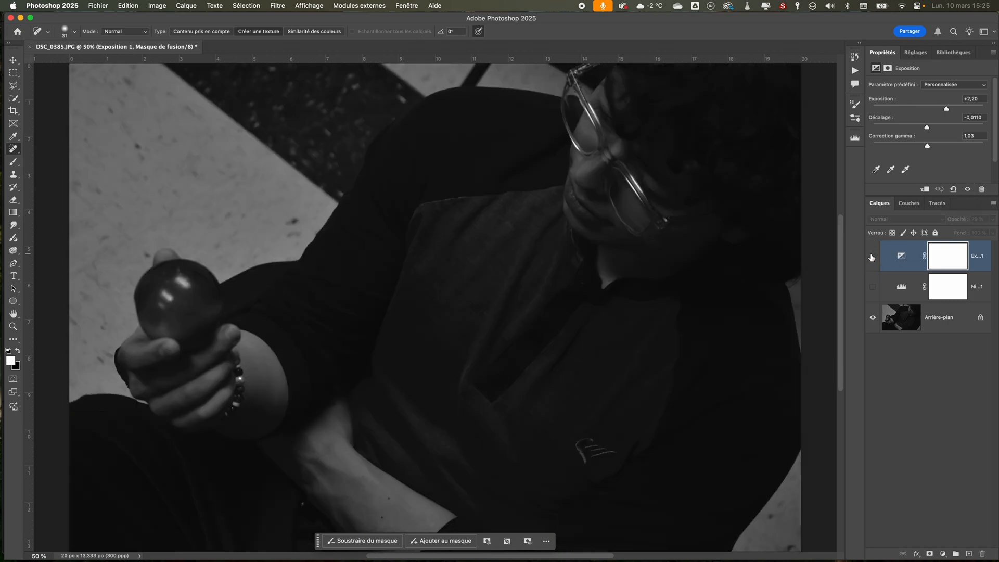
click(872, 256)
click(873, 256)
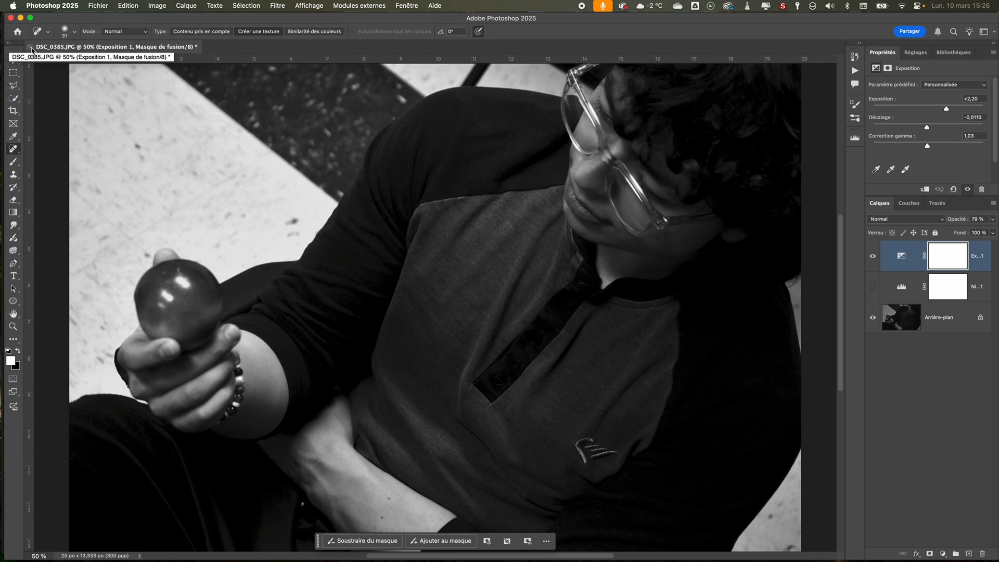
Close DSC_0385.JPG without saving its changes and switch to Bridge
key(super+q)
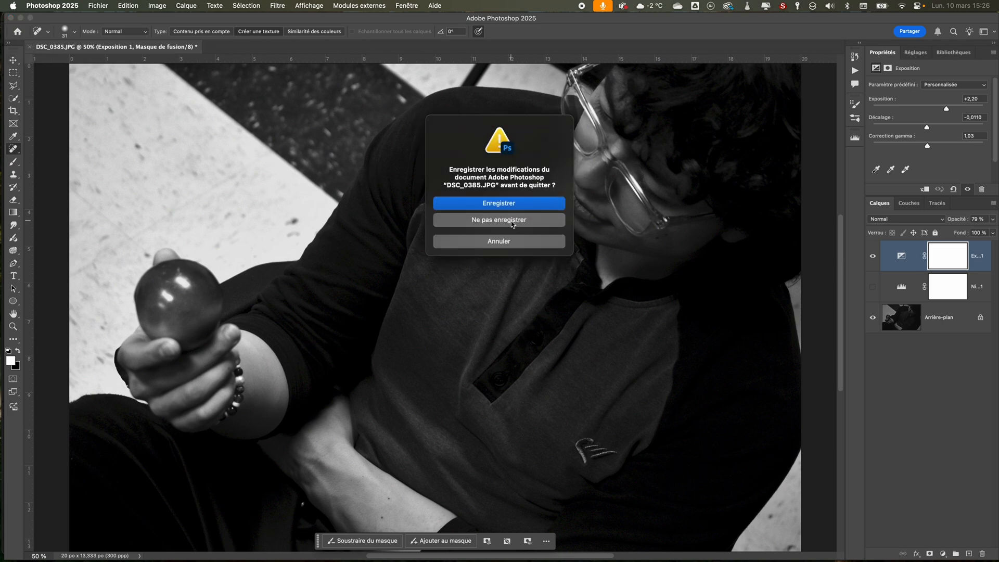
click(513, 223)
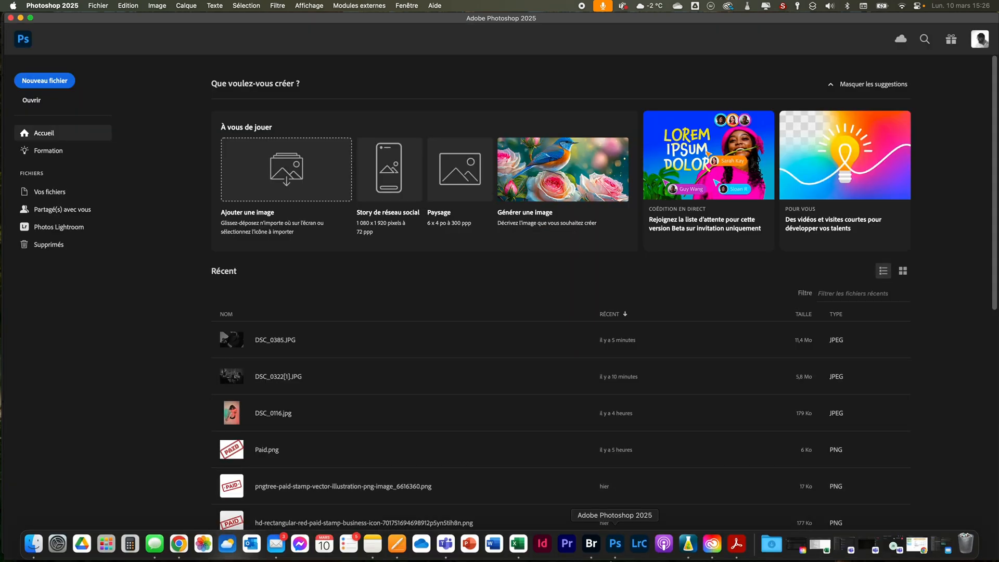
click(591, 543)
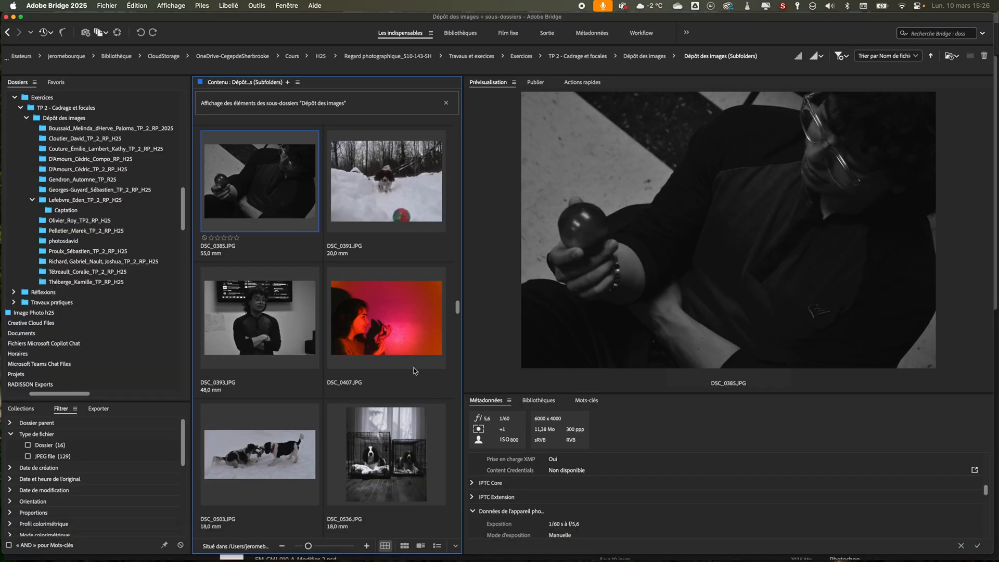
Go back to the start of the collected photos and preview the winter pictures 2.JPG and 1.JPG
scroll(415, 370, up, 5)
scroll(415, 371, up, 2)
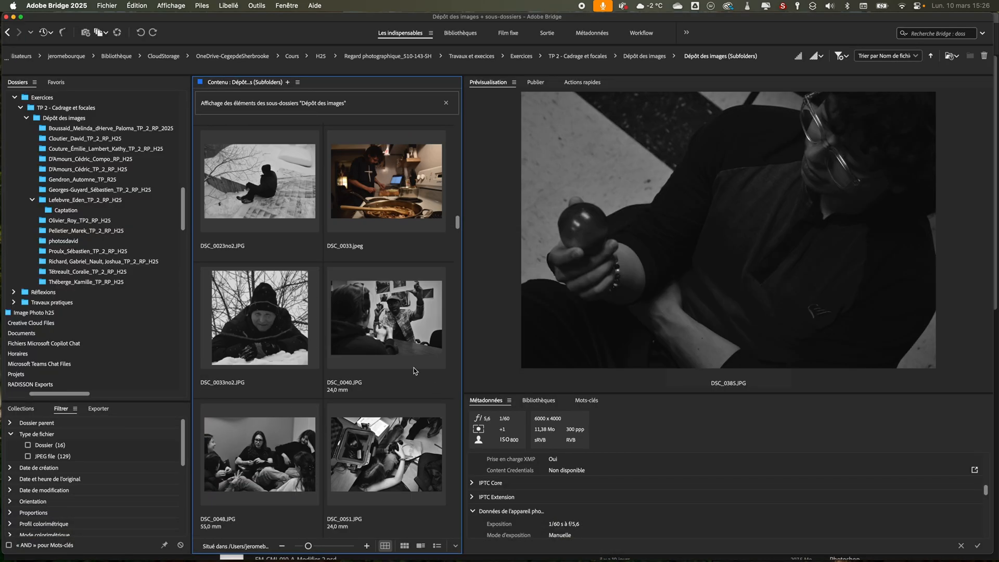
scroll(415, 370, up, 10)
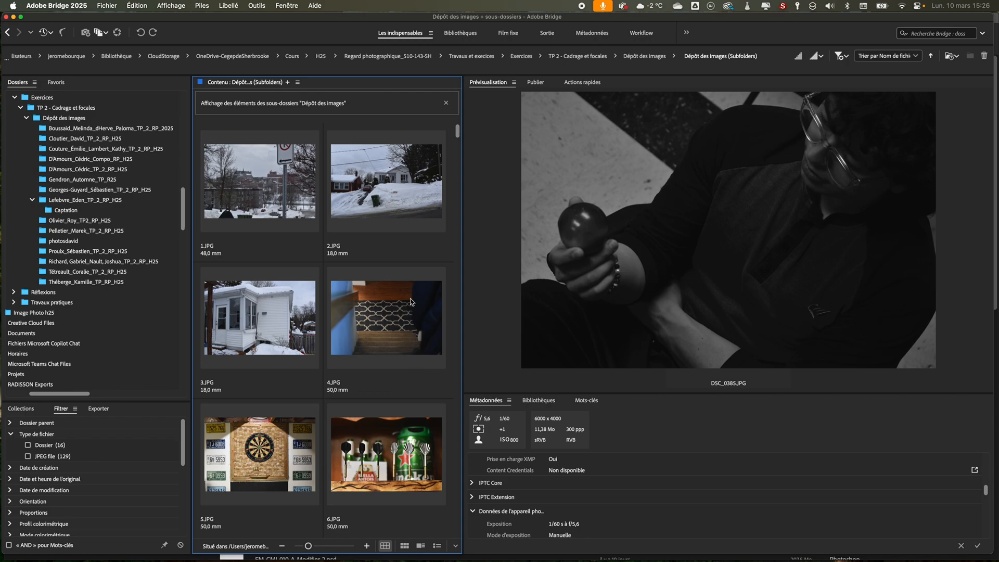
click(401, 201)
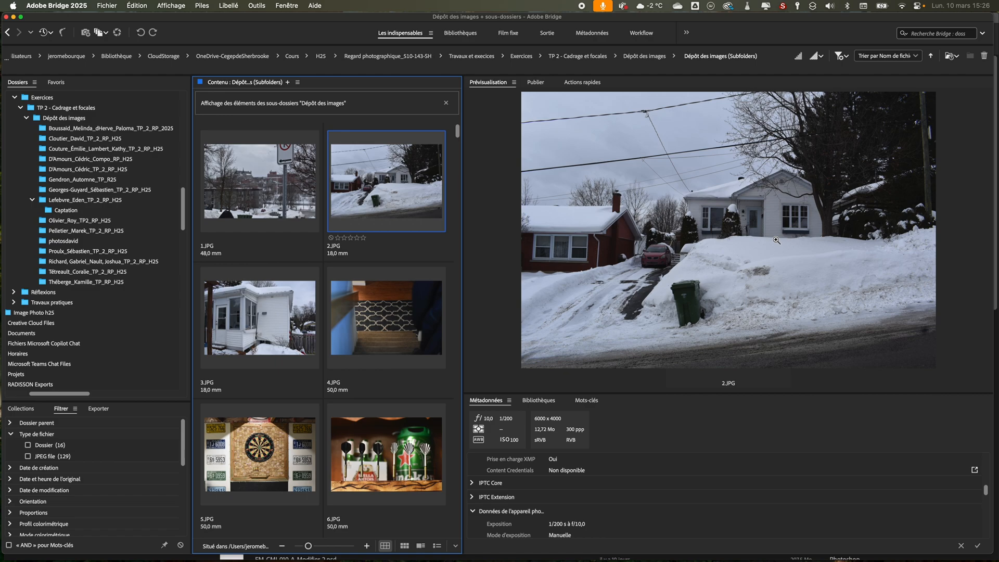
click(257, 201)
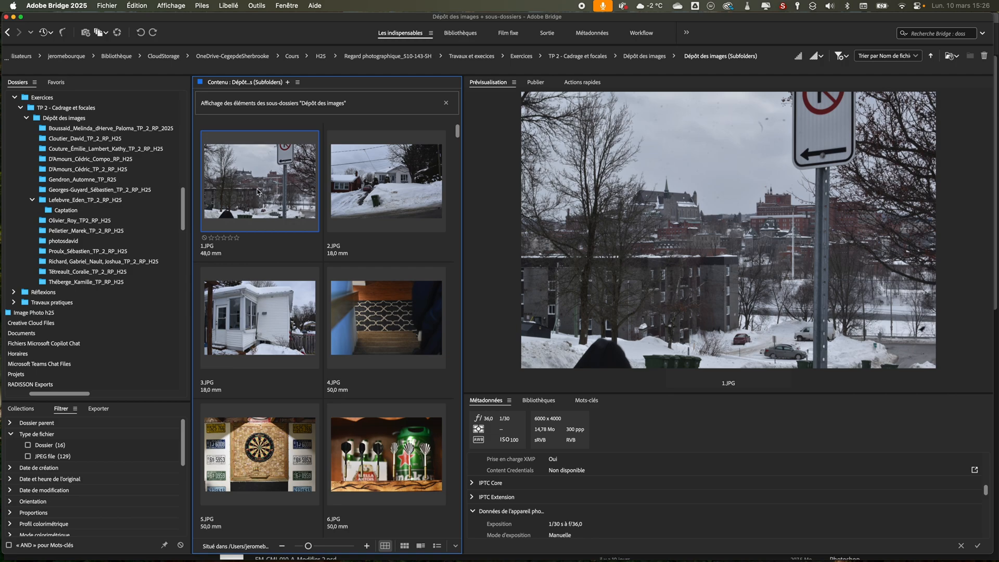
Open 1.JPG in Photoshop, converting the document's colours to the working space
double_click(257, 191)
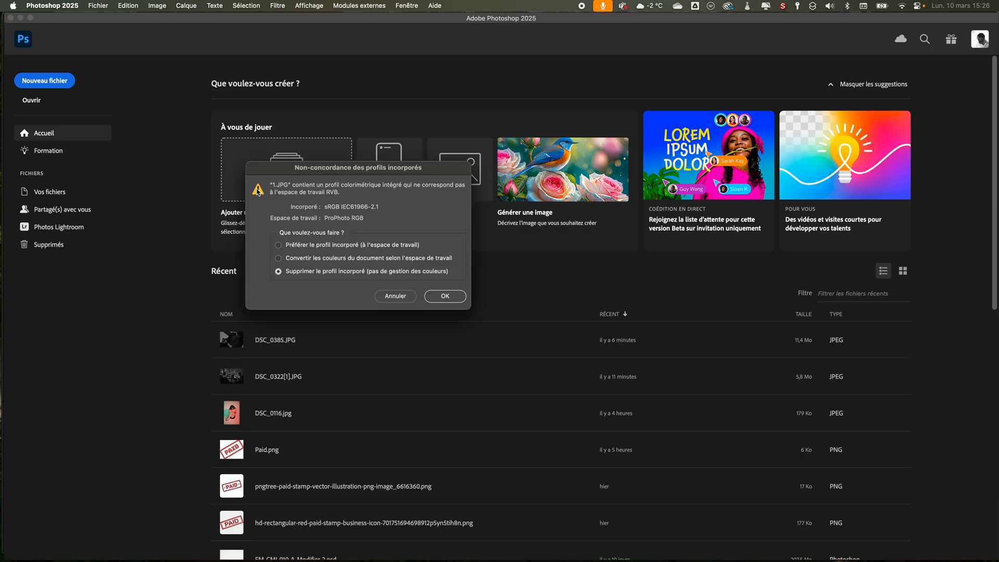
click(350, 260)
click(445, 296)
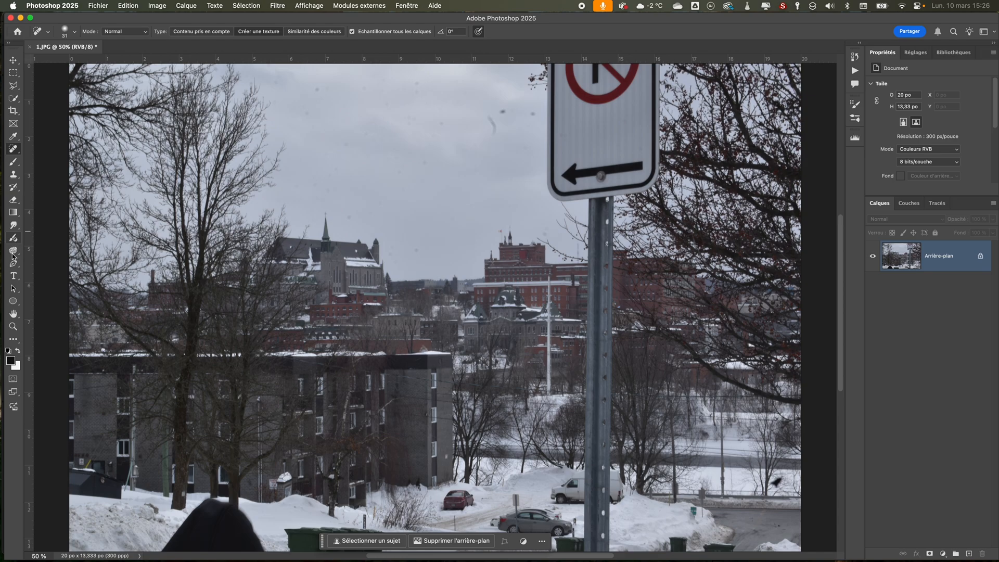
Add a Levels adjustment layer above the background, with the black input at 9 and the white input at 228
click(13, 326)
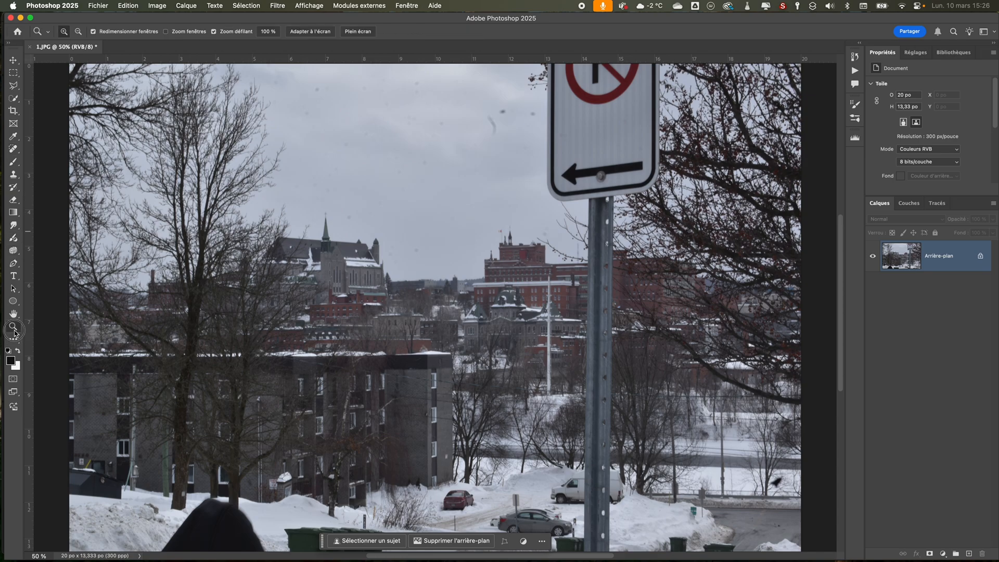
mouse_move(432, 267)
mouse_down()
mouse_move(411, 266)
mouse_move(424, 264)
mouse_up()
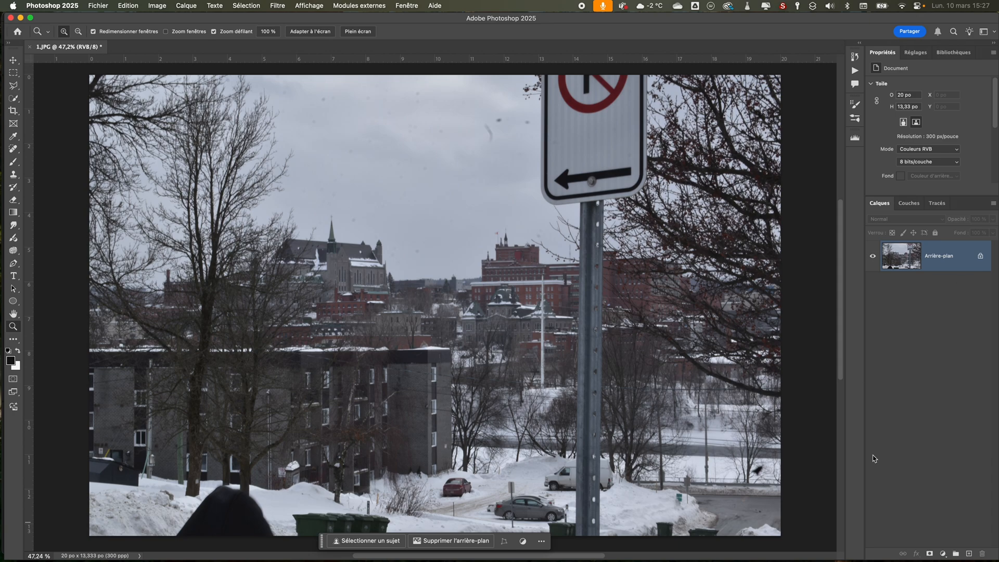
click(943, 553)
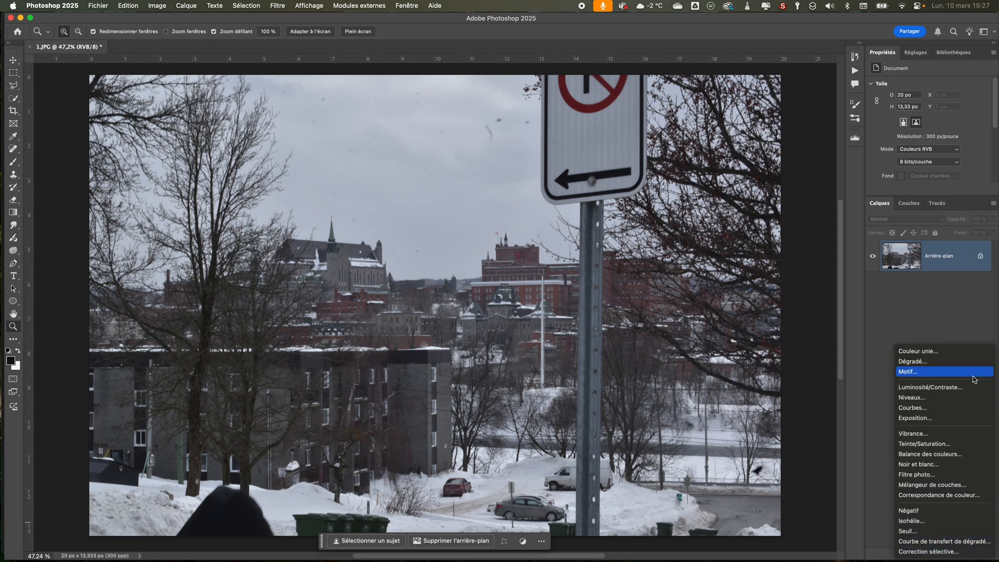
click(911, 397)
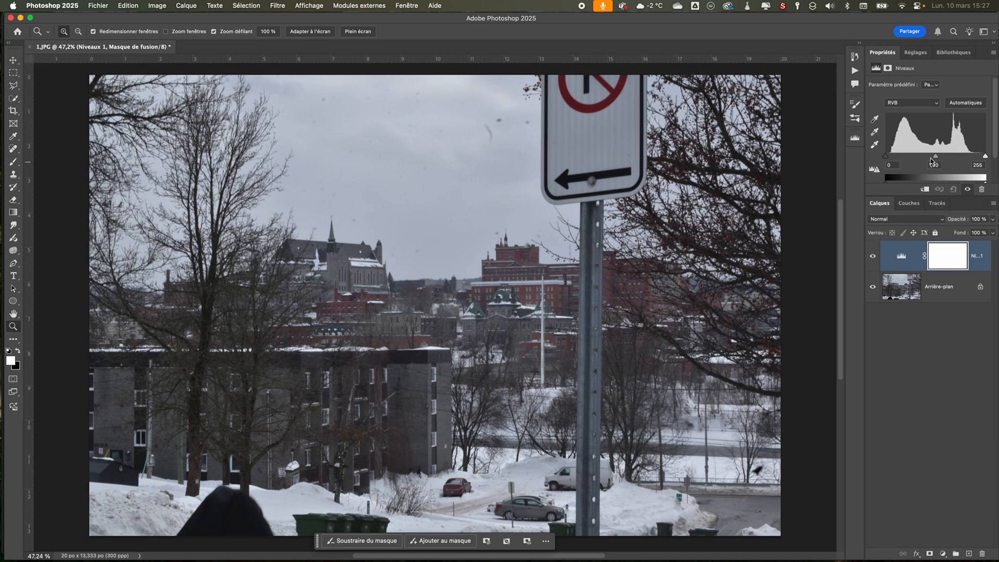
drag(985, 158, 975, 161)
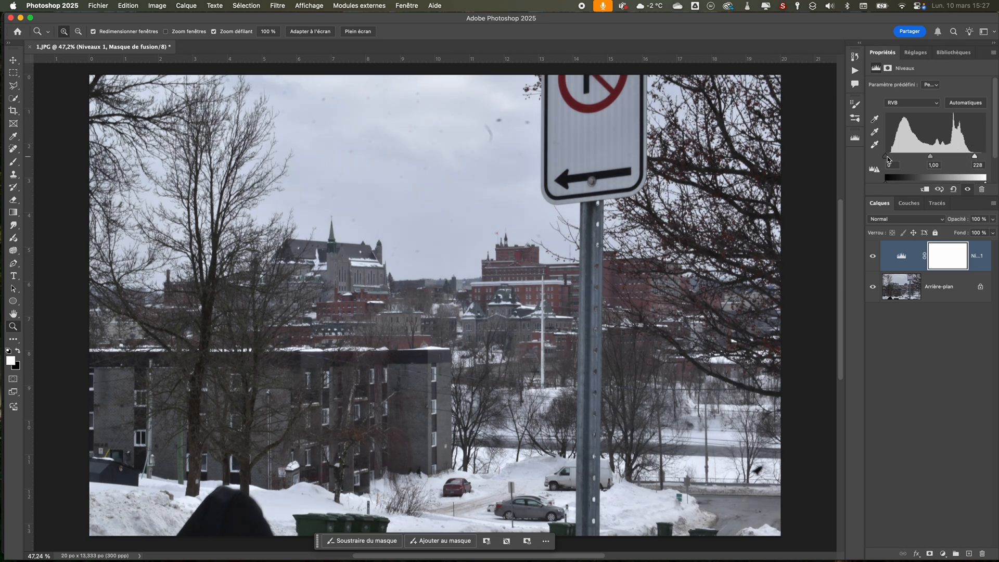
drag(886, 157, 931, 158)
click(933, 158)
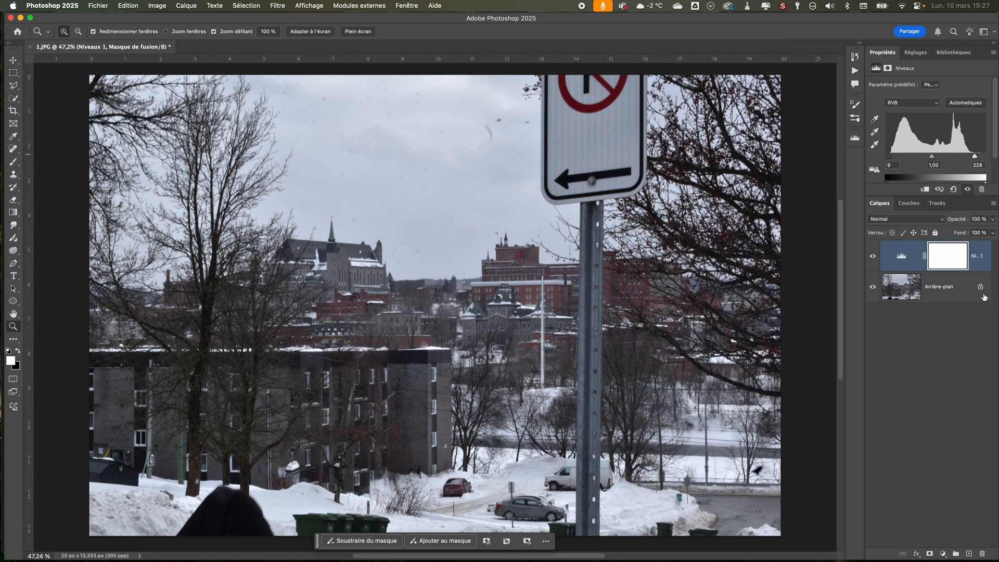
Compare the photo with and without the Levels correction by toggling the adjustment layer's visibility
click(873, 256)
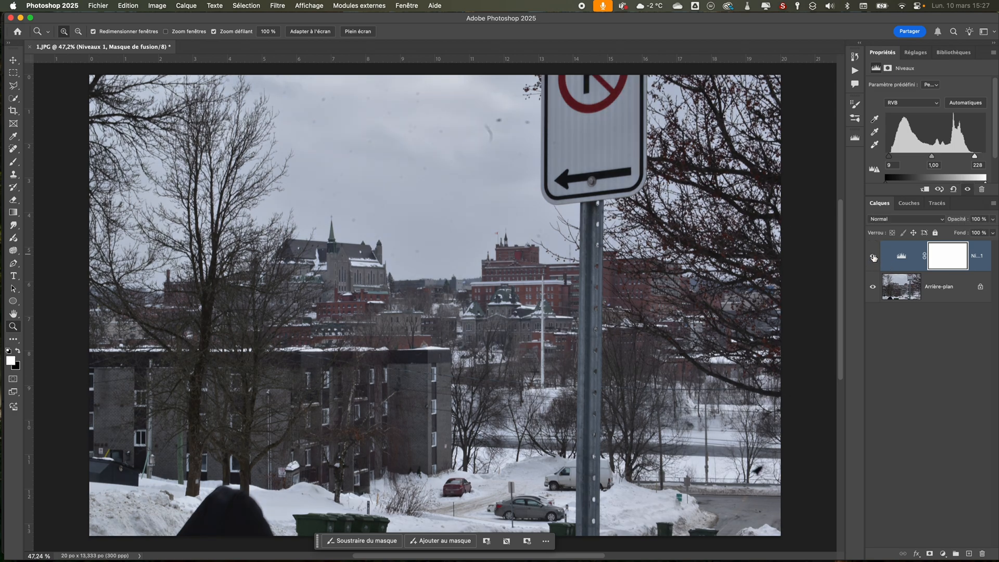
click(873, 256)
click(873, 257)
click(873, 256)
click(873, 256)
click(873, 256)
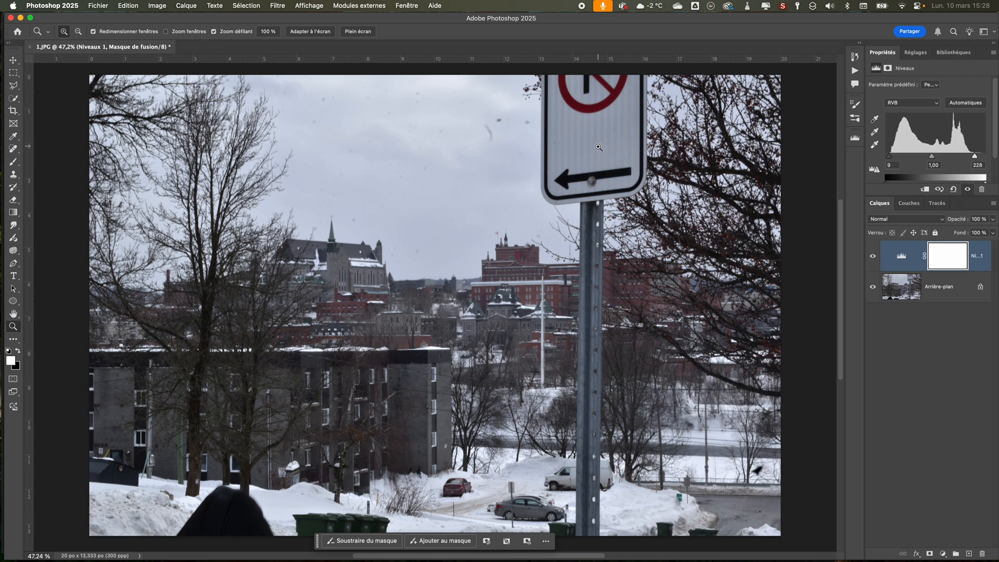
View the histogram of the Levels layer's blue channel and return to the composite RGB channel
click(924, 103)
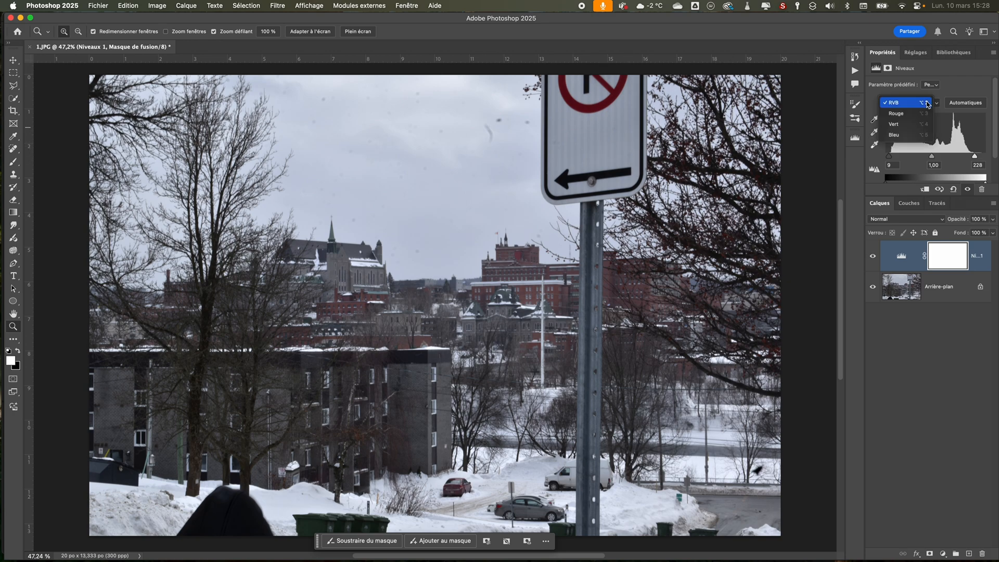
click(921, 135)
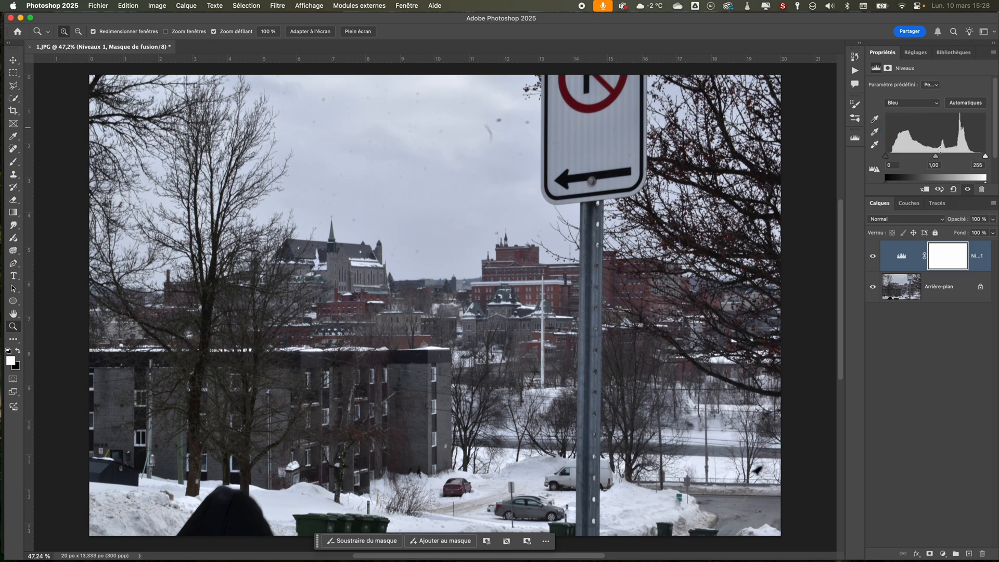
click(929, 103)
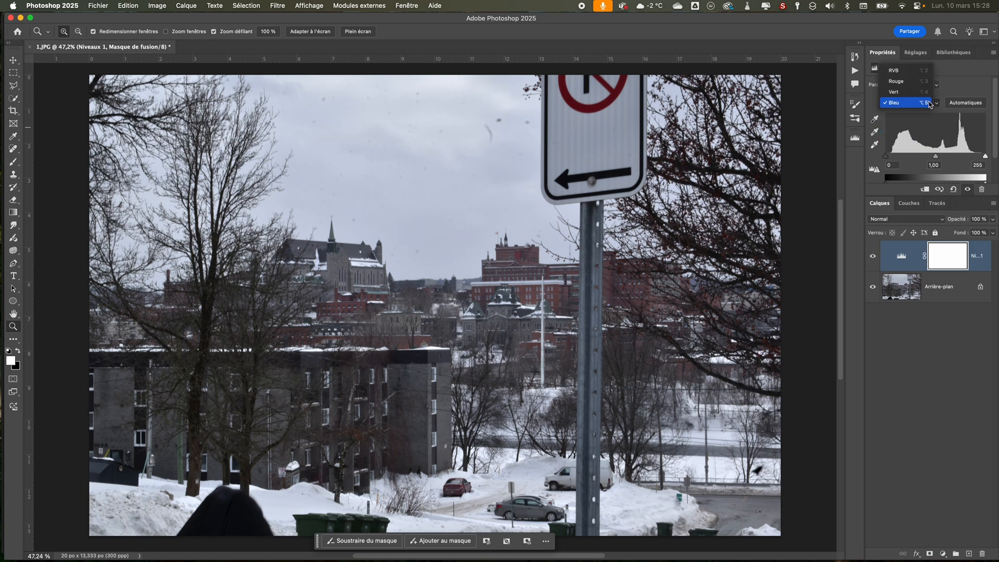
click(921, 73)
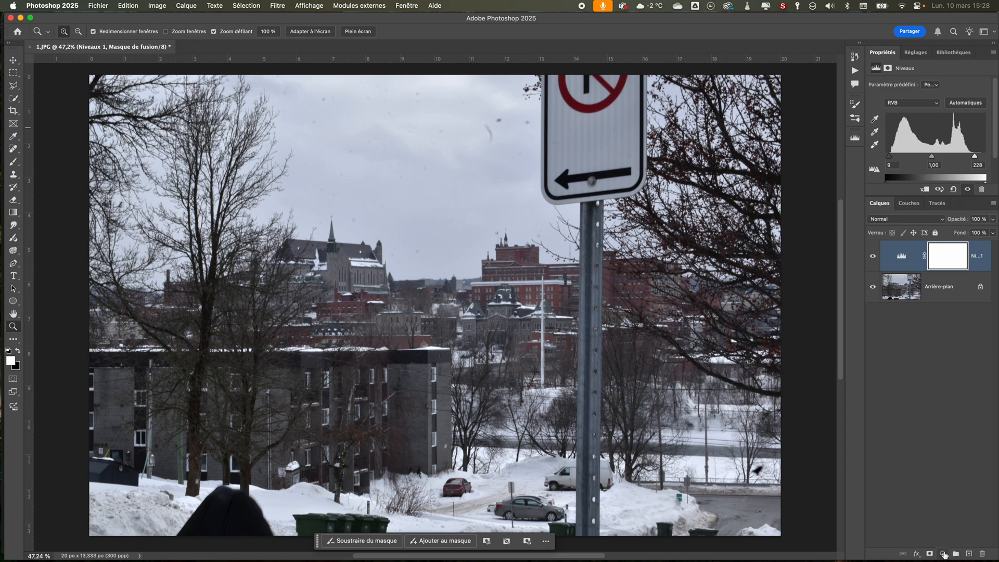
Add a Color Balance adjustment layer, with the midtones at -12 towards yellow and shifted slightly towards red
click(942, 553)
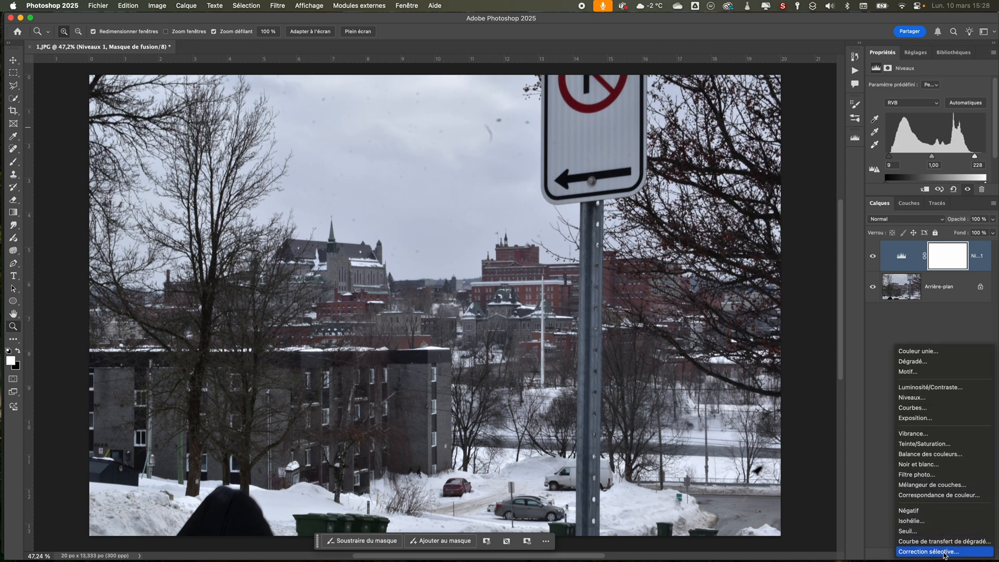
click(931, 454)
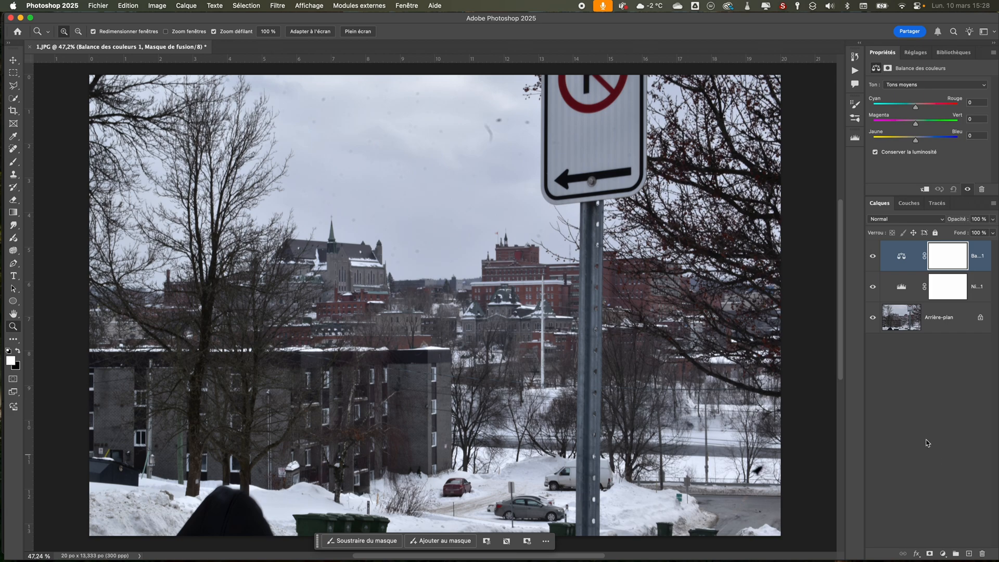
click(917, 83)
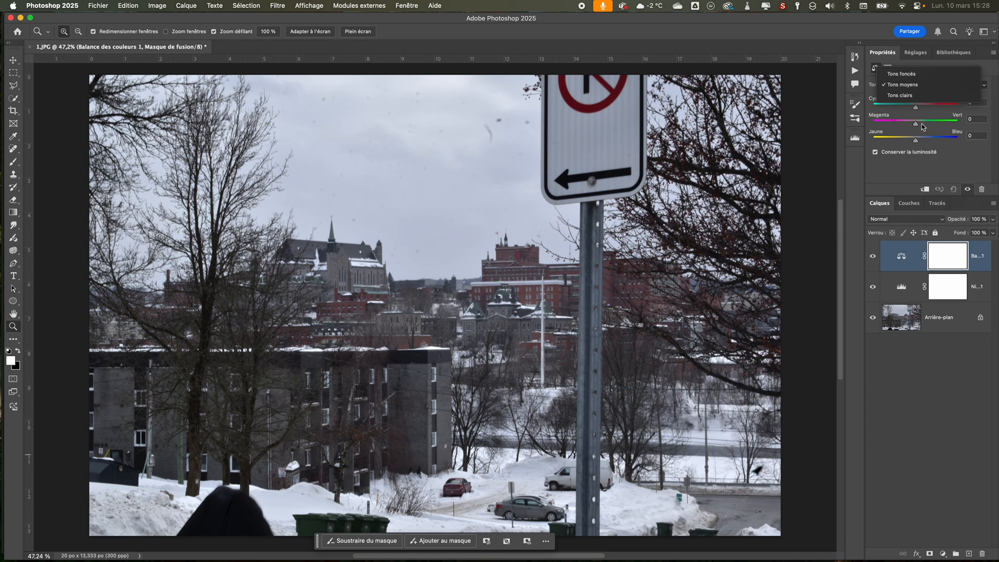
click(906, 88)
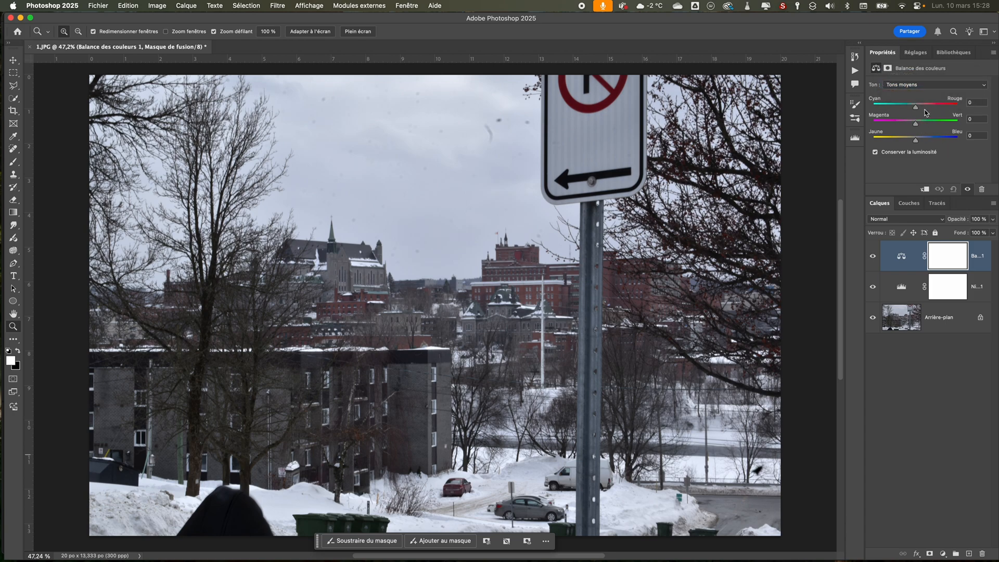
drag(917, 141, 910, 145)
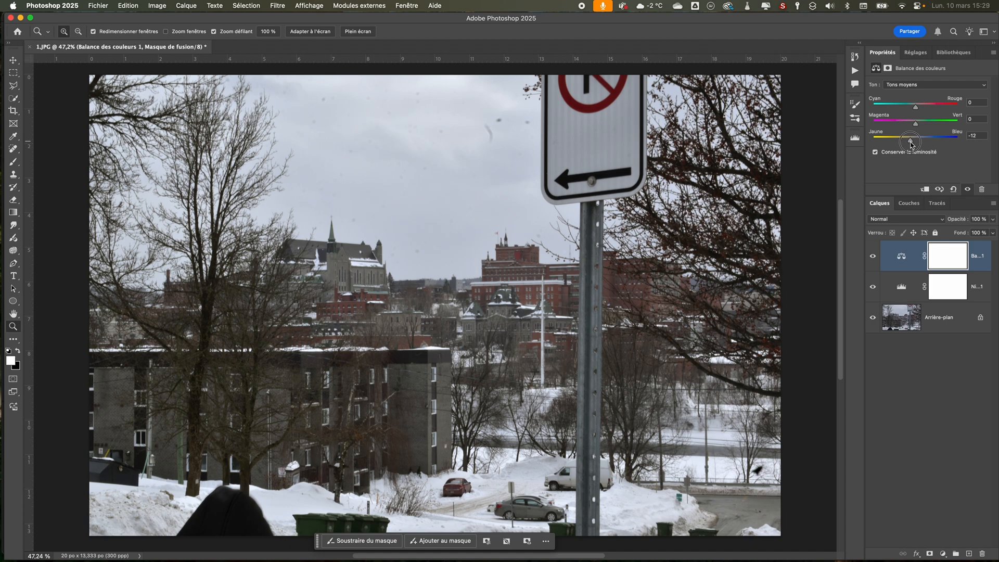
click(916, 110)
drag(916, 110, 918, 110)
Set the yellow-blue balance to -6 for the highlights and +1 for the shadows in the Color Balance layer
click(924, 86)
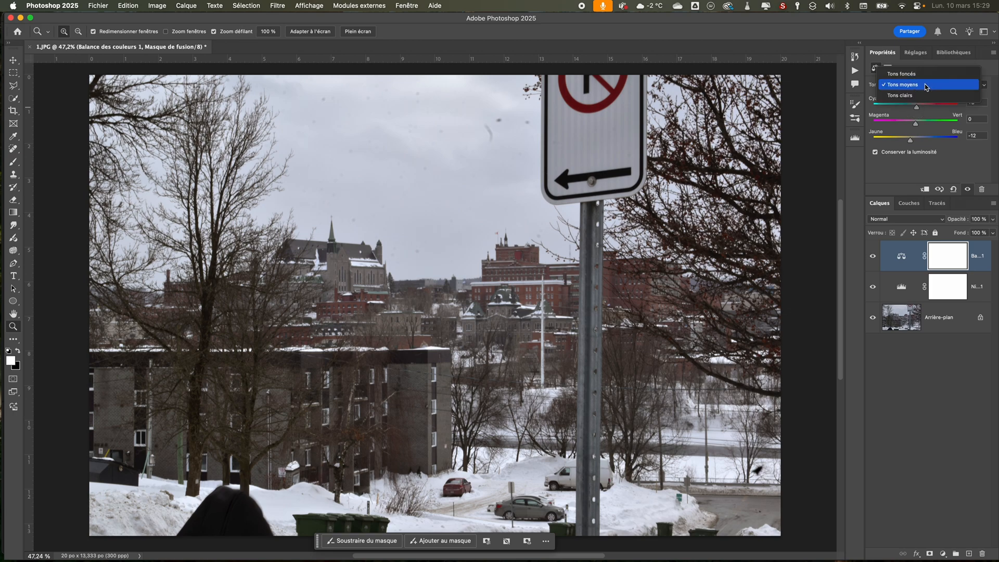
click(921, 95)
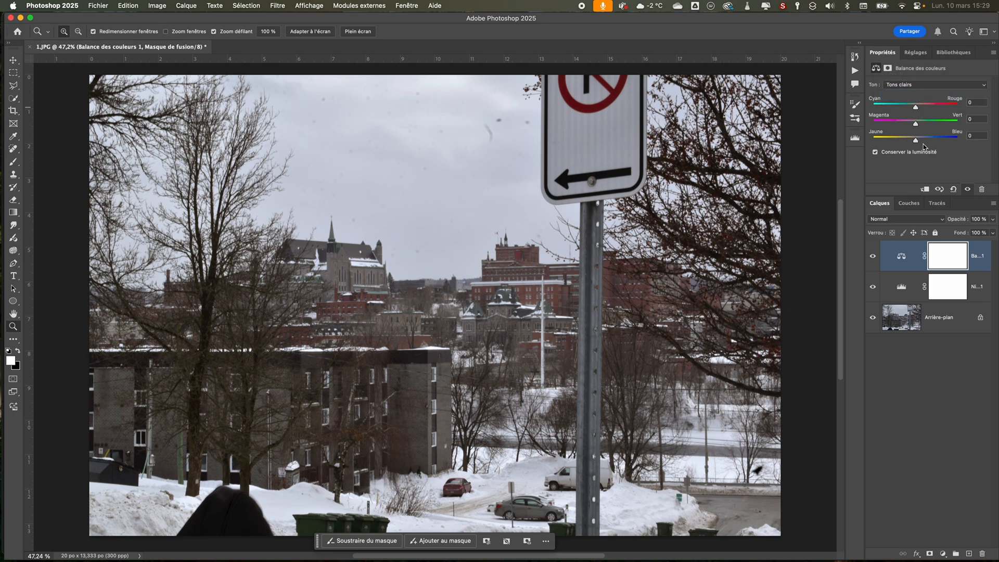
drag(917, 145, 914, 144)
click(929, 85)
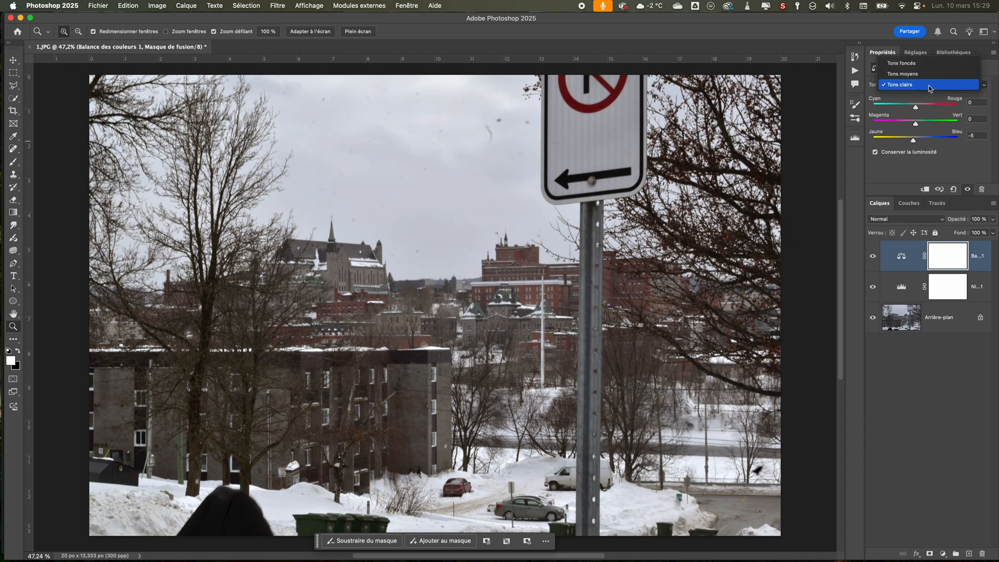
click(920, 63)
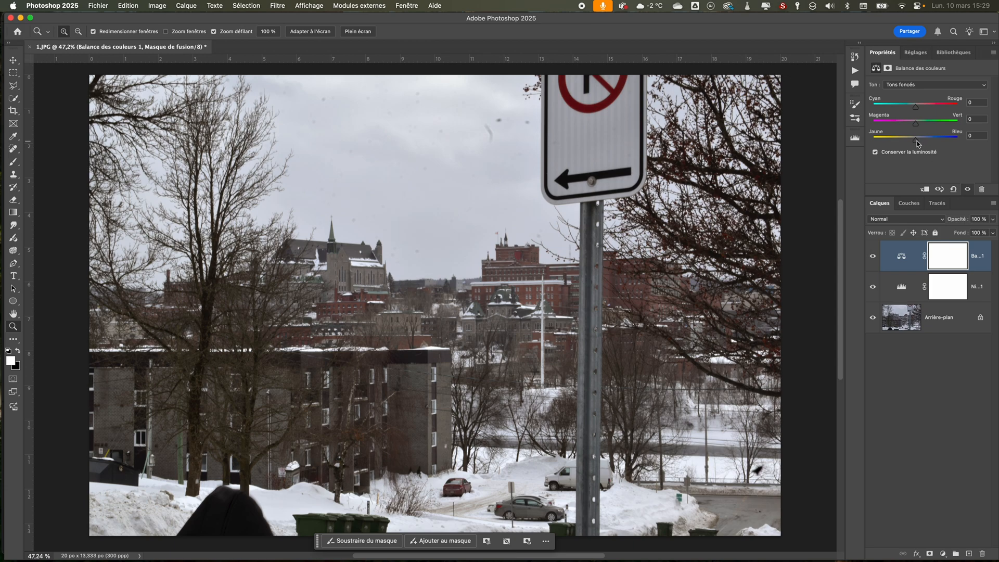
drag(916, 142, 917, 144)
Compare the photo with and without the Color Balance correction by toggling that layer's visibility
click(872, 258)
click(872, 258)
click(872, 258)
click(872, 258)
click(872, 258)
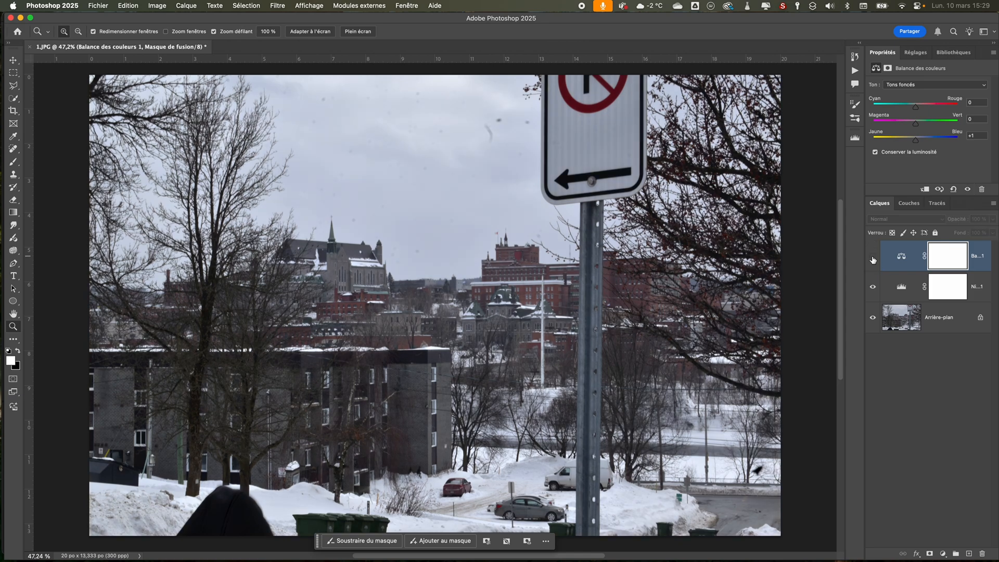
click(873, 258)
Hide both the Color Balance and Levels layers to view the original photo, and show both corrections again
click(872, 257)
click(873, 287)
click(873, 288)
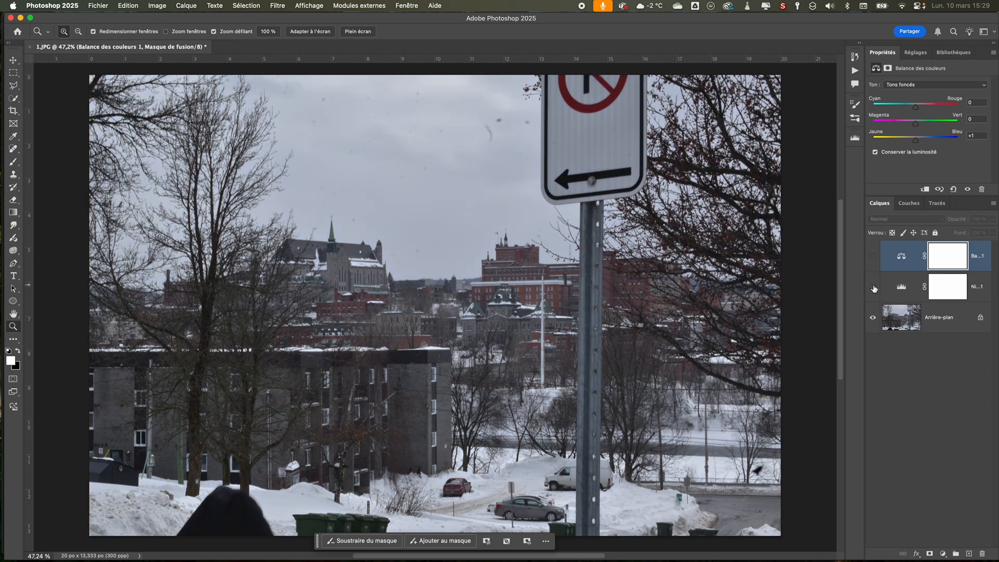
click(872, 287)
click(872, 257)
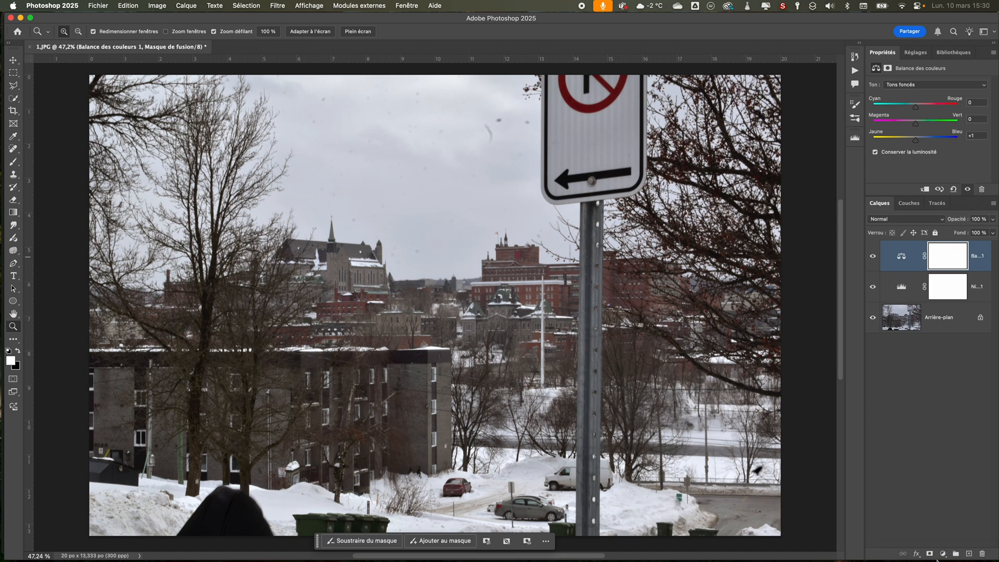
Add a Black & White adjustment layer with reds -55, yellows -4, greens -33, cyans 22 and blues 7, and compare the photo with and without it
click(944, 557)
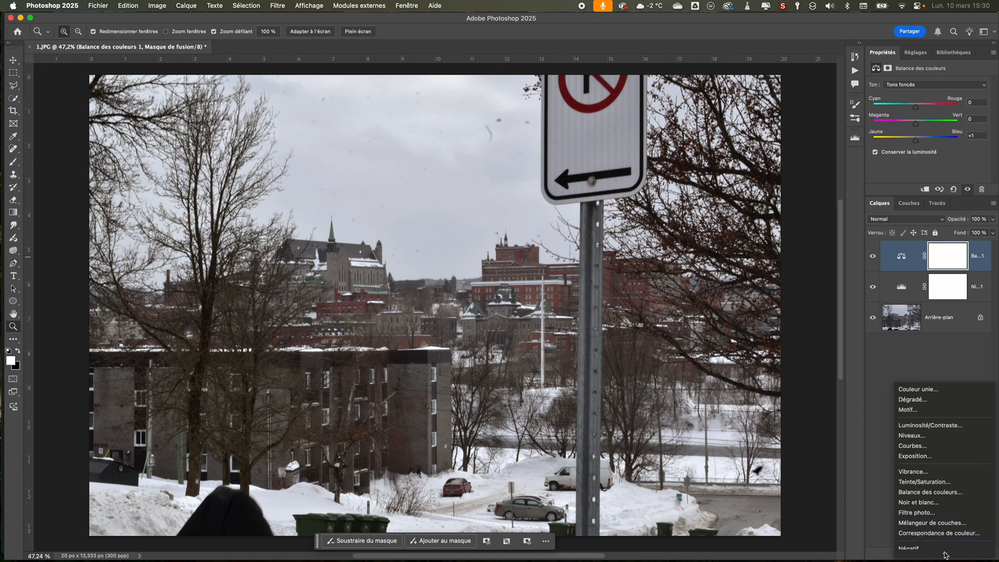
click(943, 495)
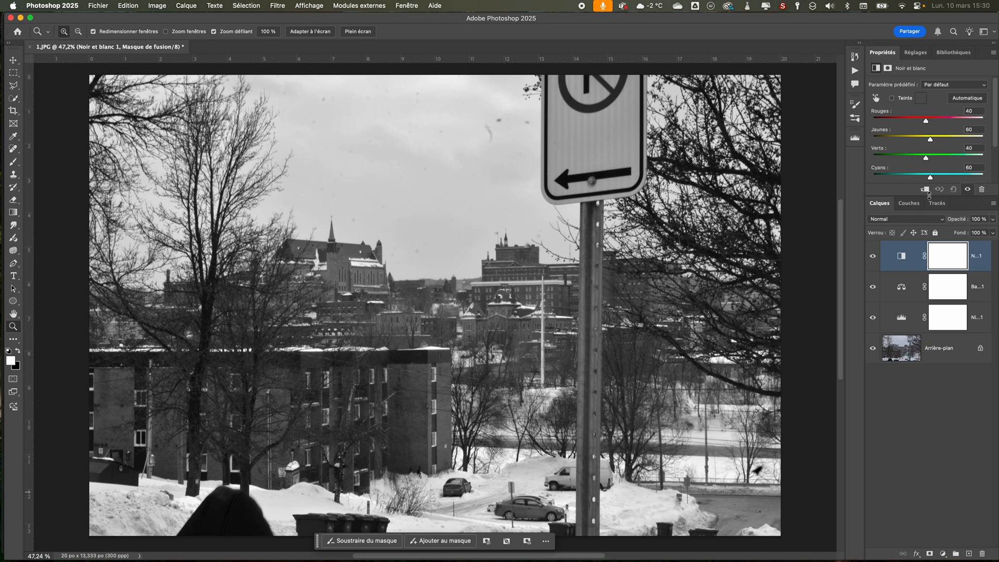
drag(930, 200, 935, 275)
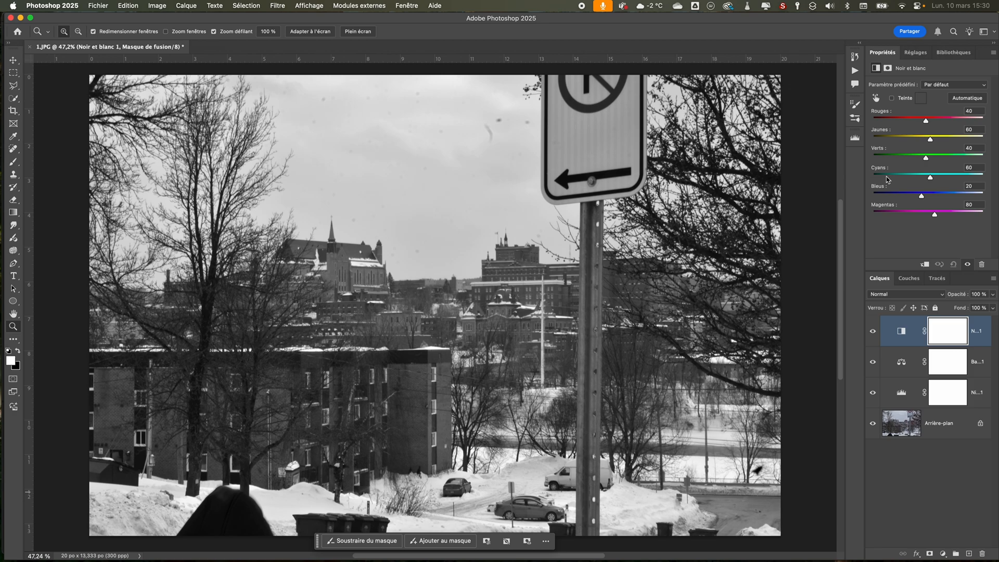
drag(925, 120, 920, 201)
drag(892, 123, 910, 158)
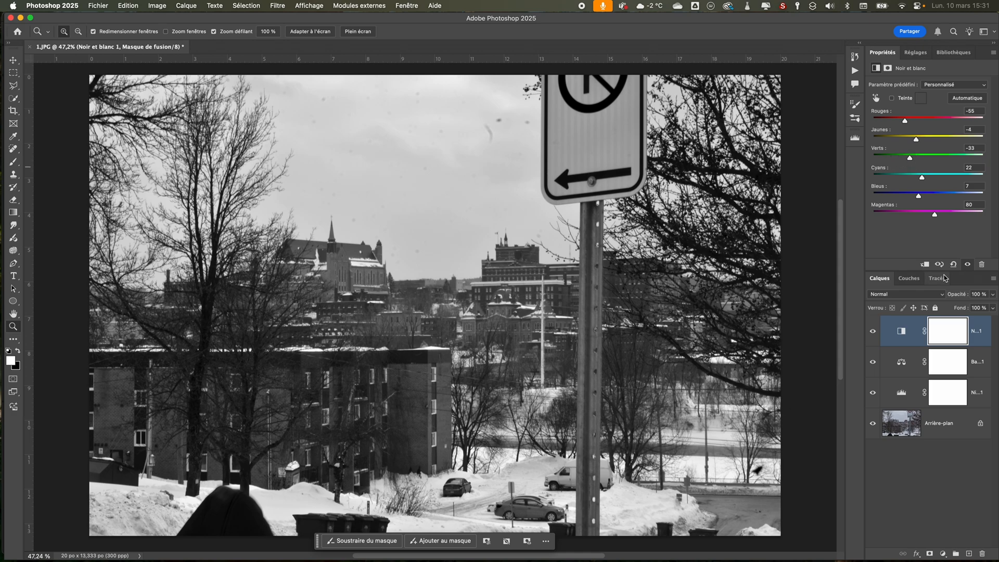
click(873, 331)
click(873, 331)
Change the Levels layer's inputs to black 0, midtones 0.72 and white 202
click(895, 389)
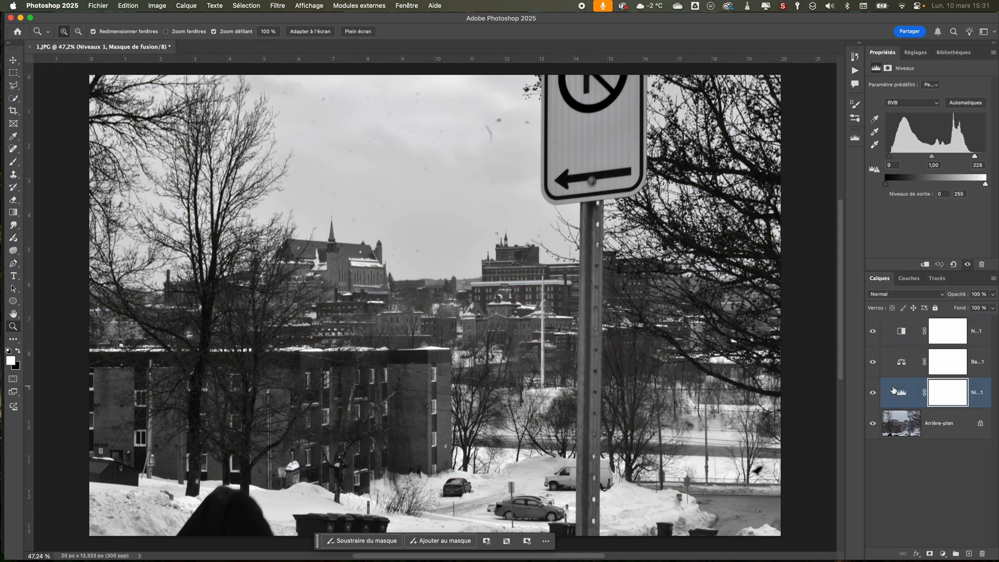
drag(935, 158, 885, 157)
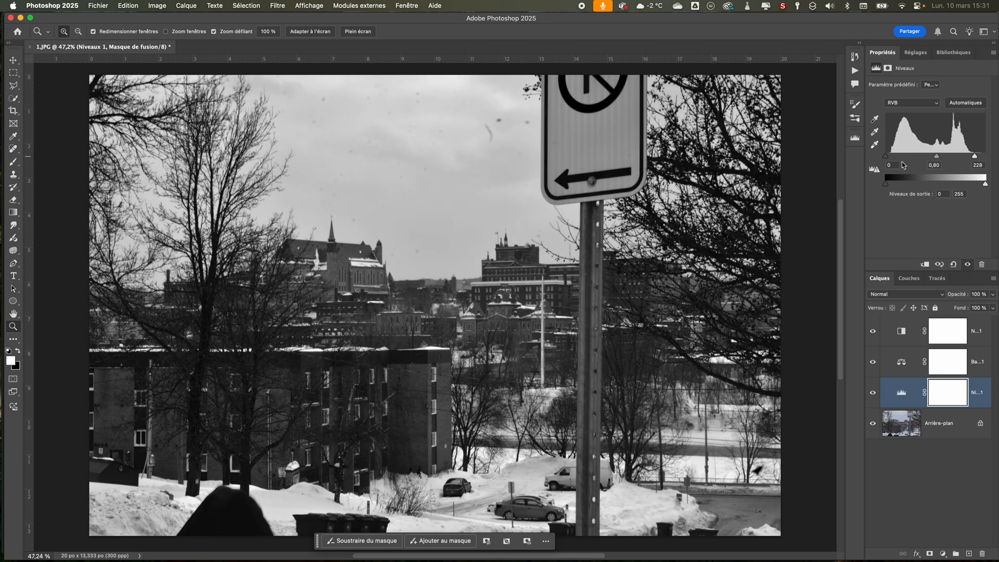
drag(975, 156, 933, 156)
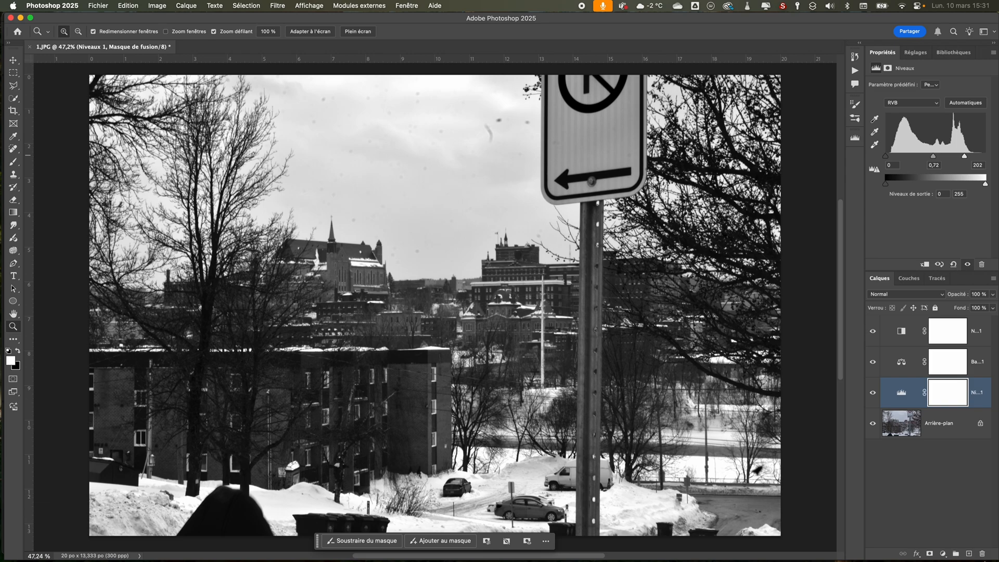
Compare the corrected photo with the background alone, and hide the Black & White and Color Balance layers, keeping Levels visible
alt+click(872, 425)
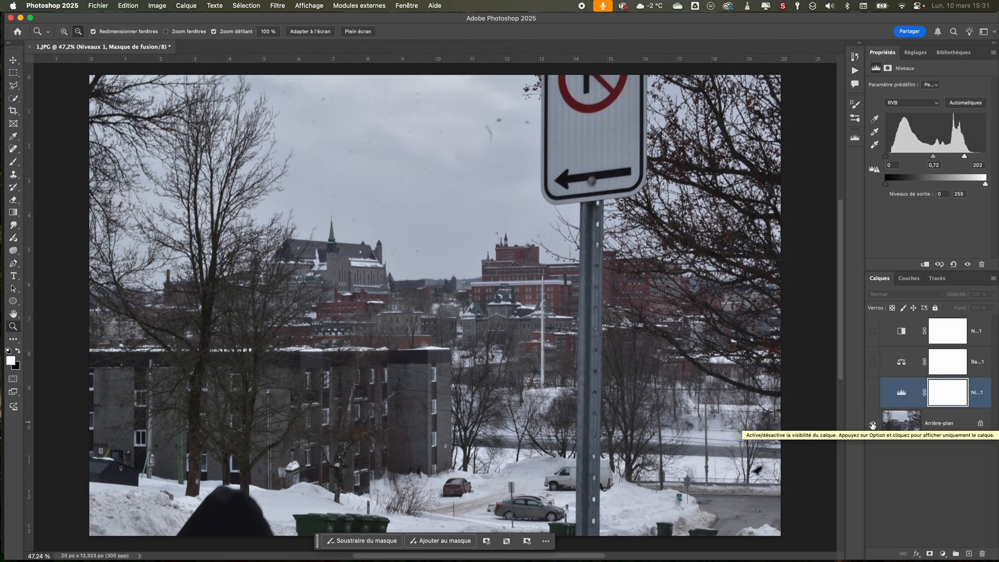
alt+click(872, 425)
click(873, 331)
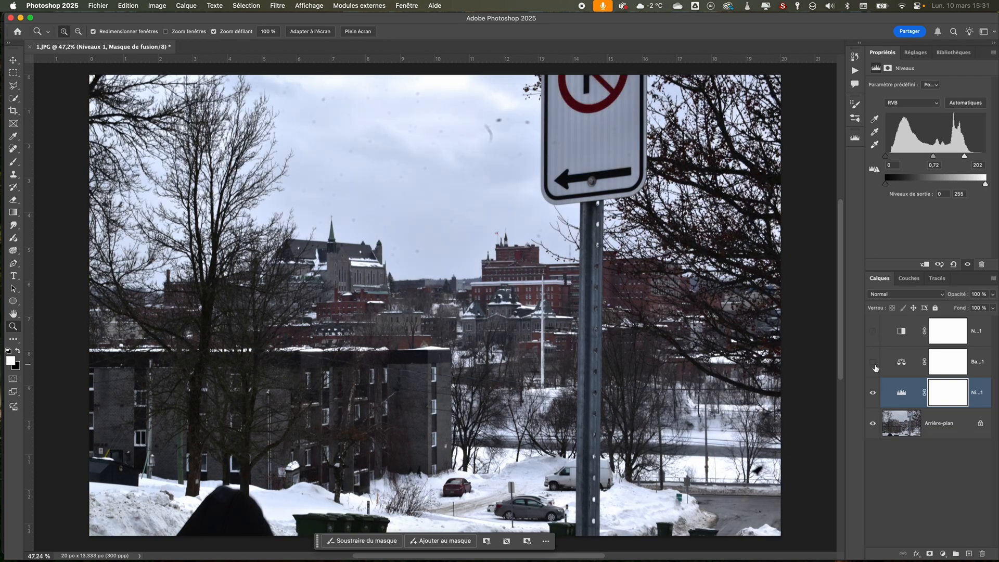
click(873, 393)
click(873, 393)
Start saving the corrected 1.JPG as a new file
click(96, 7)
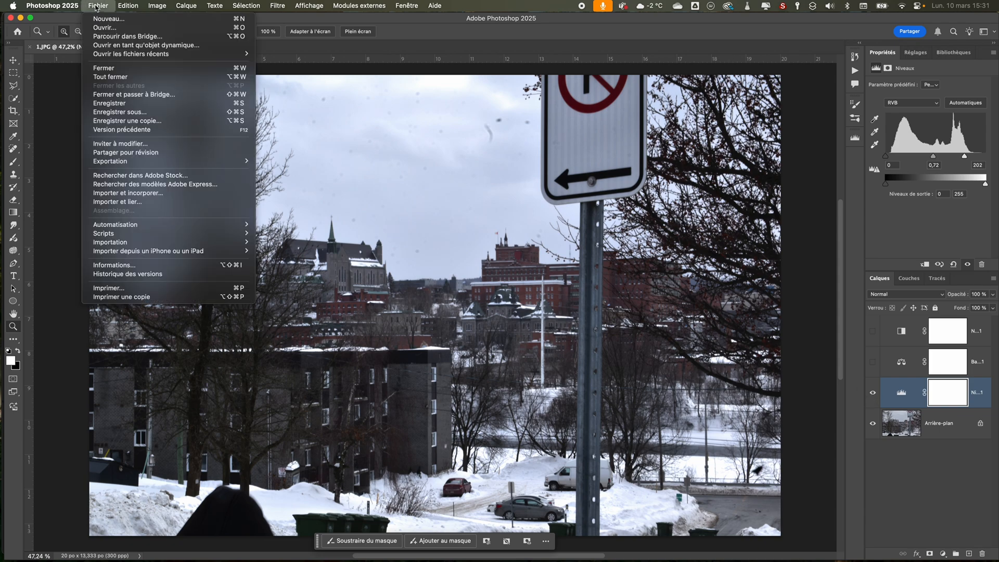
click(119, 112)
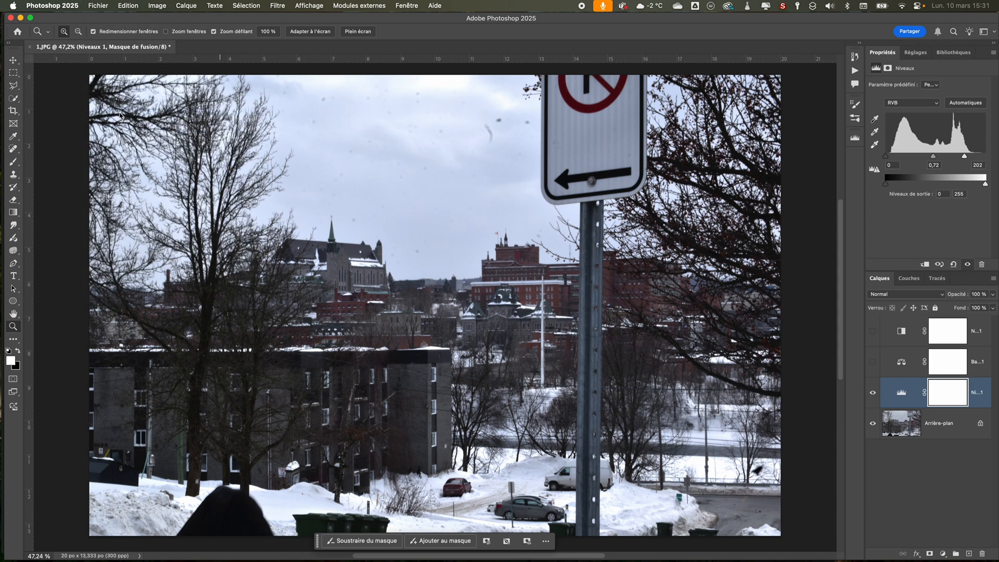